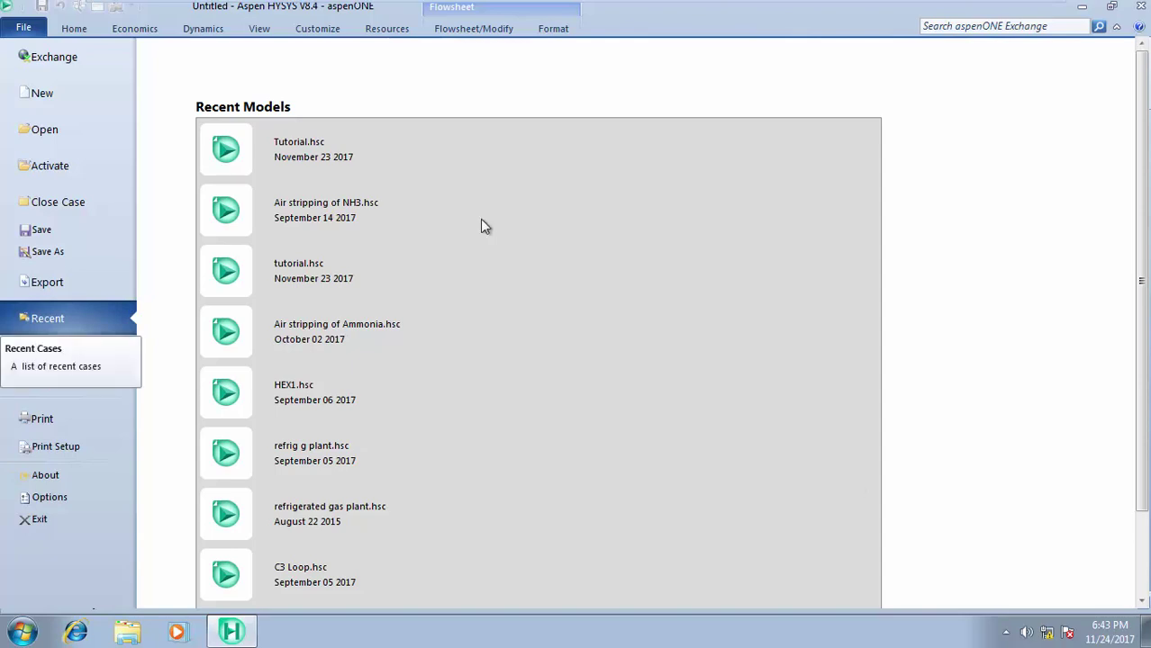
Load a new copy of Tutorial.hsc from the recent models list.
{"action": "left_click", "coordinate": [330, 159]}
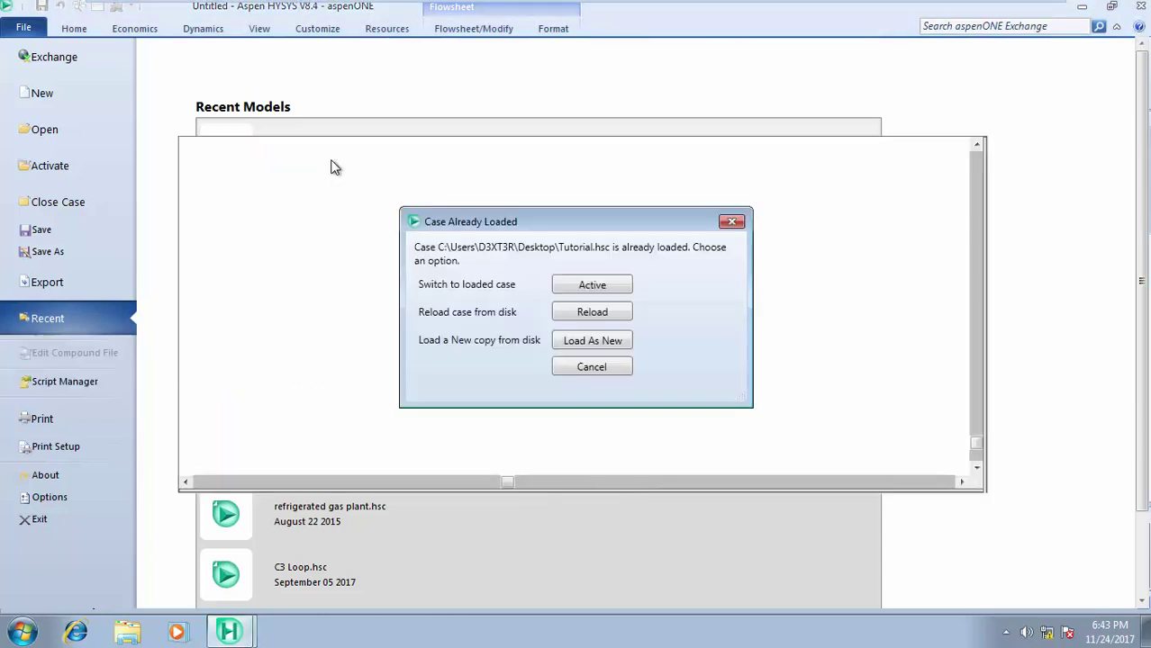
{"action": "left_click", "coordinate": [598, 343]}
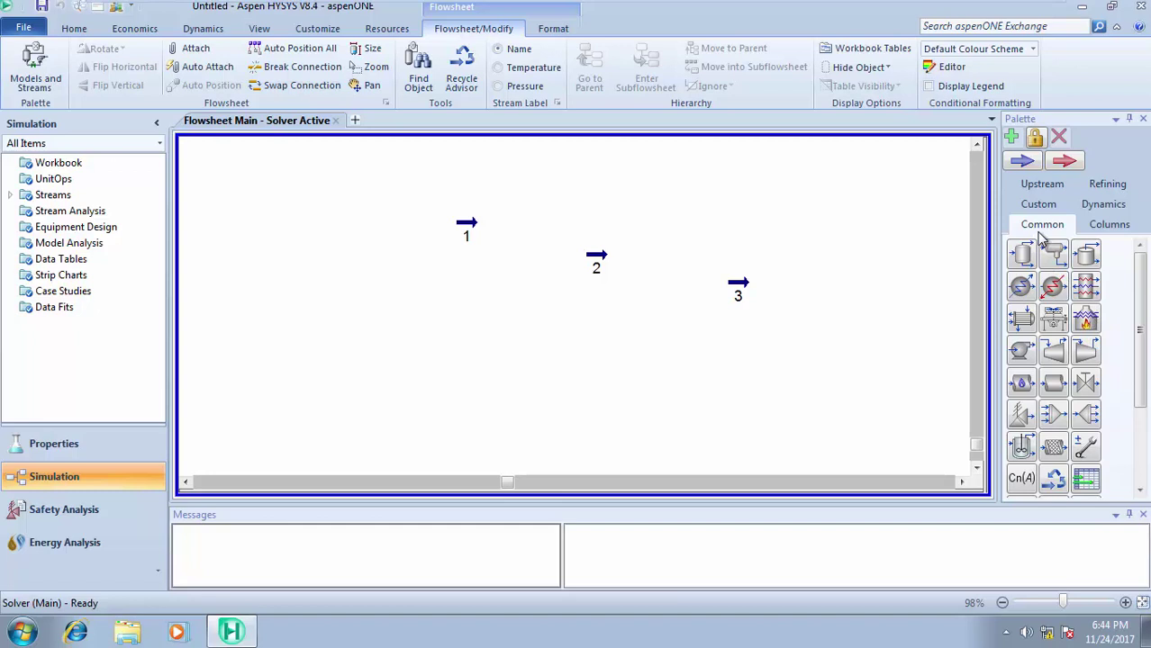
{"action": "left_click", "coordinate": [1114, 225]}
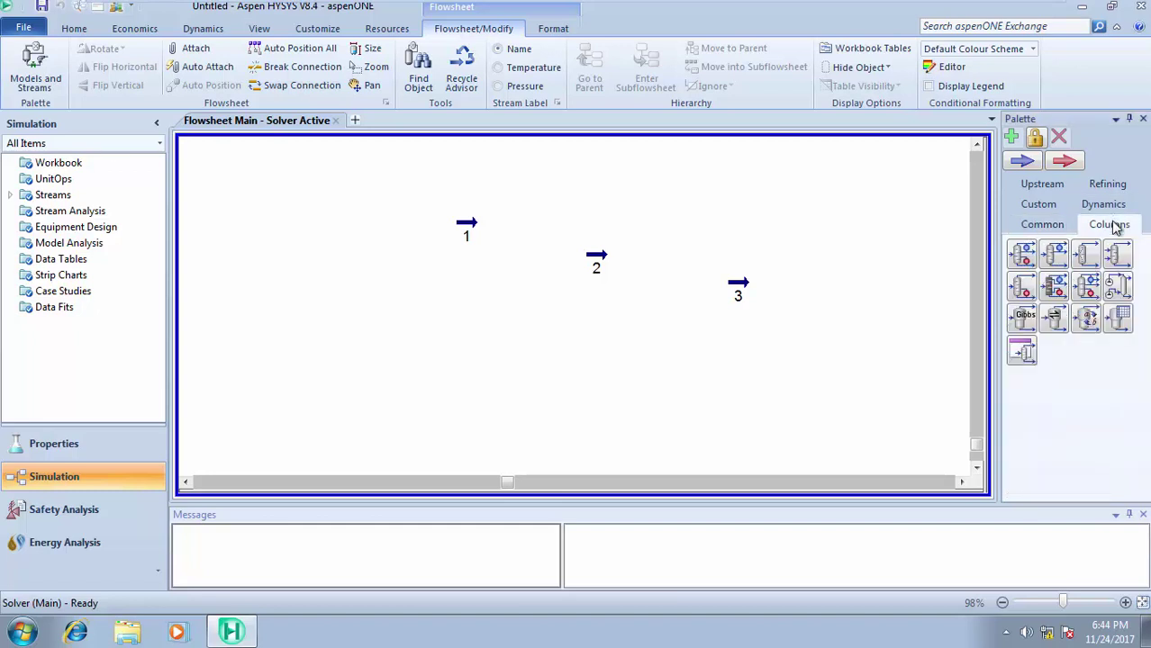
{"action": "left_click", "coordinate": [1054, 206]}
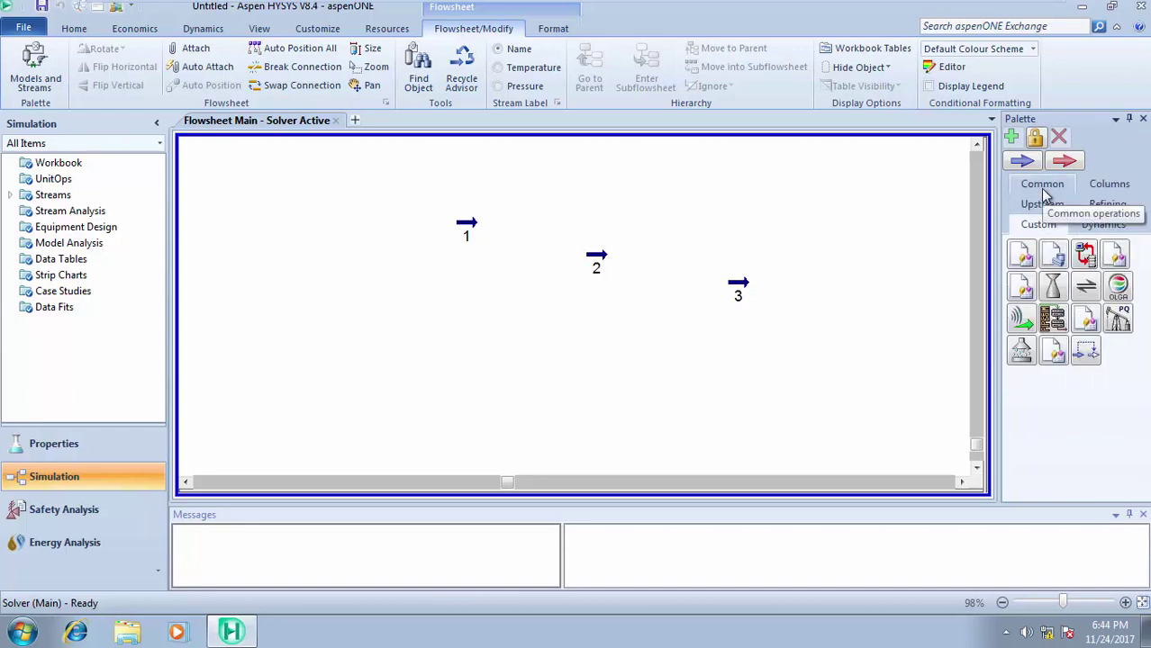
{"action": "left_click", "coordinate": [1035, 206]}
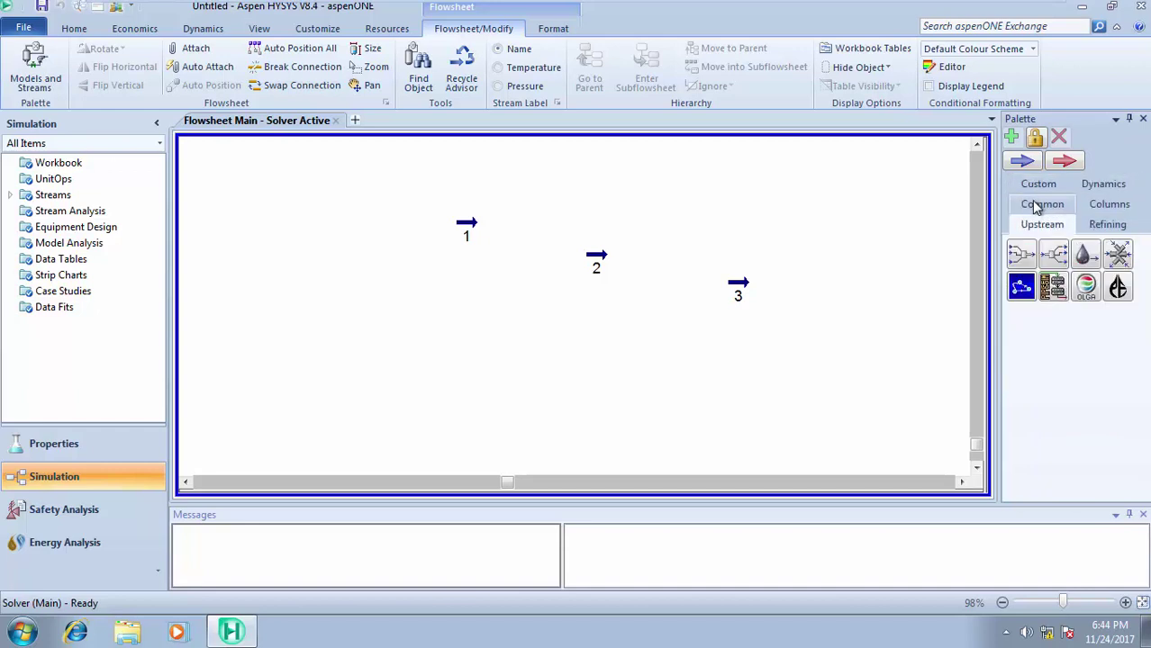
{"action": "left_click", "coordinate": [1124, 228]}
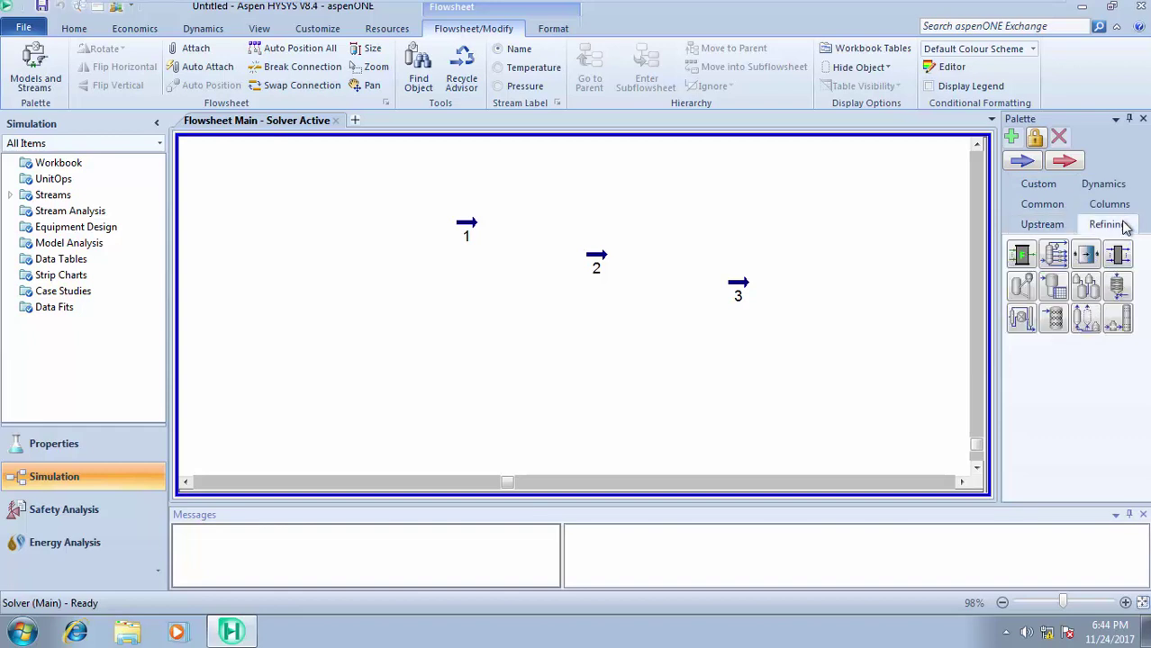
{"action": "left_click", "coordinate": [1045, 185]}
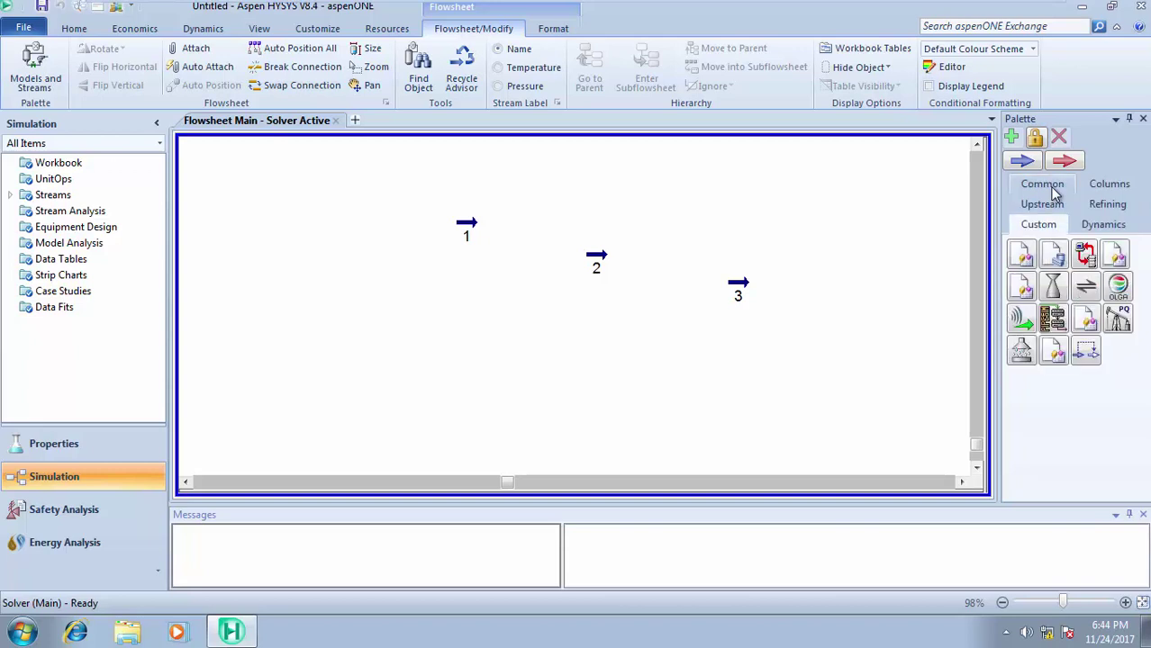
{"action": "left_click", "coordinate": [1044, 185]}
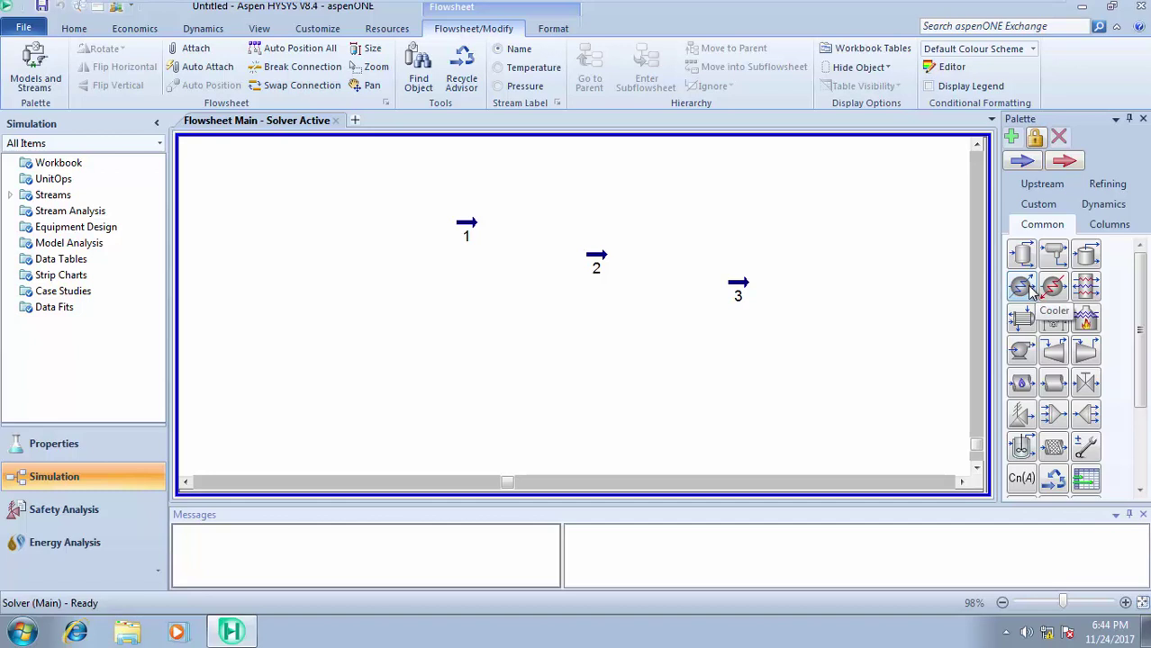
Place cooler E-100 on the flowsheet above stream 2, shifting stream 1 down-left.
{"action": "left_click_drag", "start_coordinate": [1031, 287], "coordinate": [485, 303]}
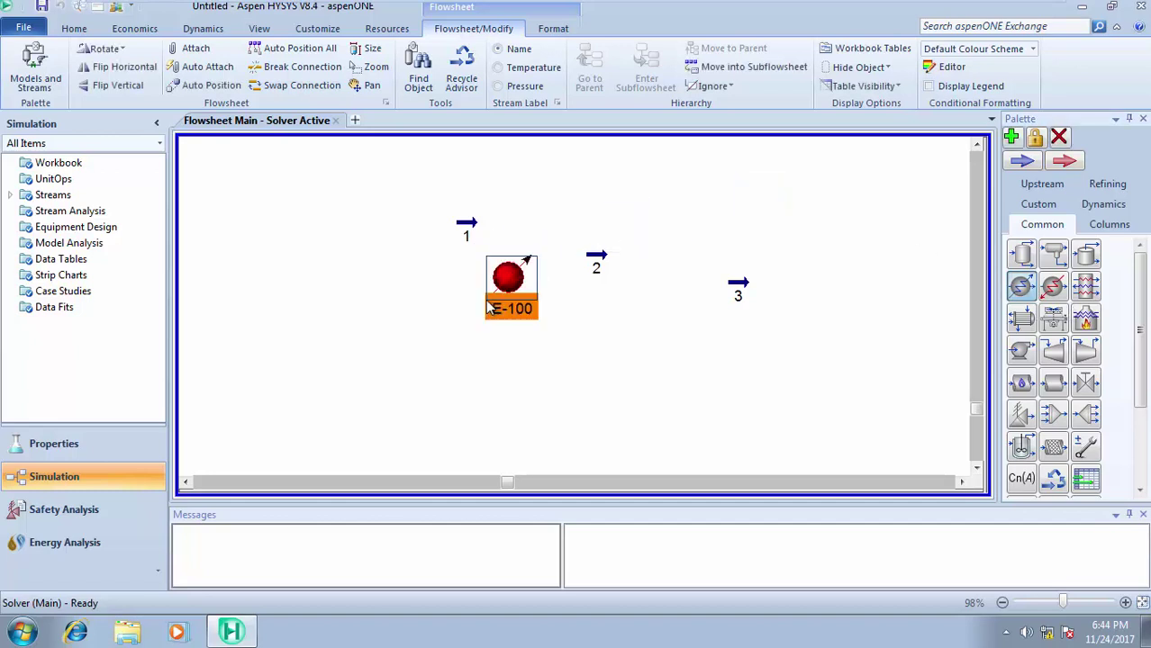
{"action": "left_click_drag", "start_coordinate": [472, 238], "coordinate": [401, 289]}
{"action": "left_click_drag", "start_coordinate": [509, 284], "coordinate": [538, 205]}
Inspect the property windows of streams 1, 2 and 3 in turn.
{"action": "double_click", "coordinate": [392, 279]}
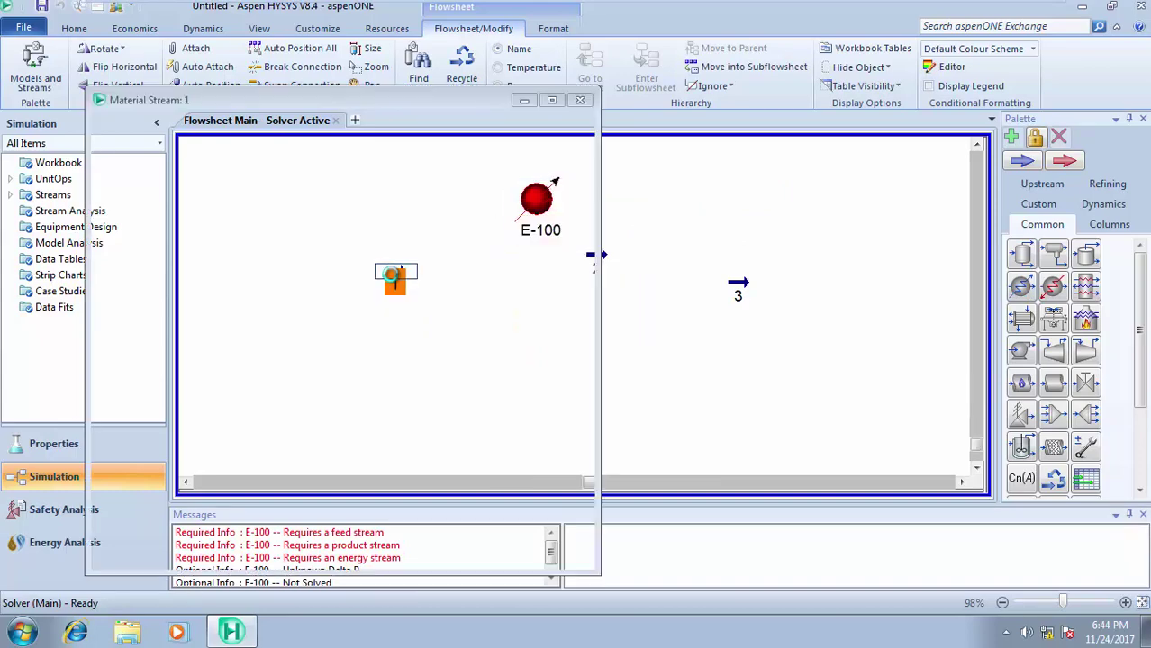
{"action": "left_click", "coordinate": [581, 100]}
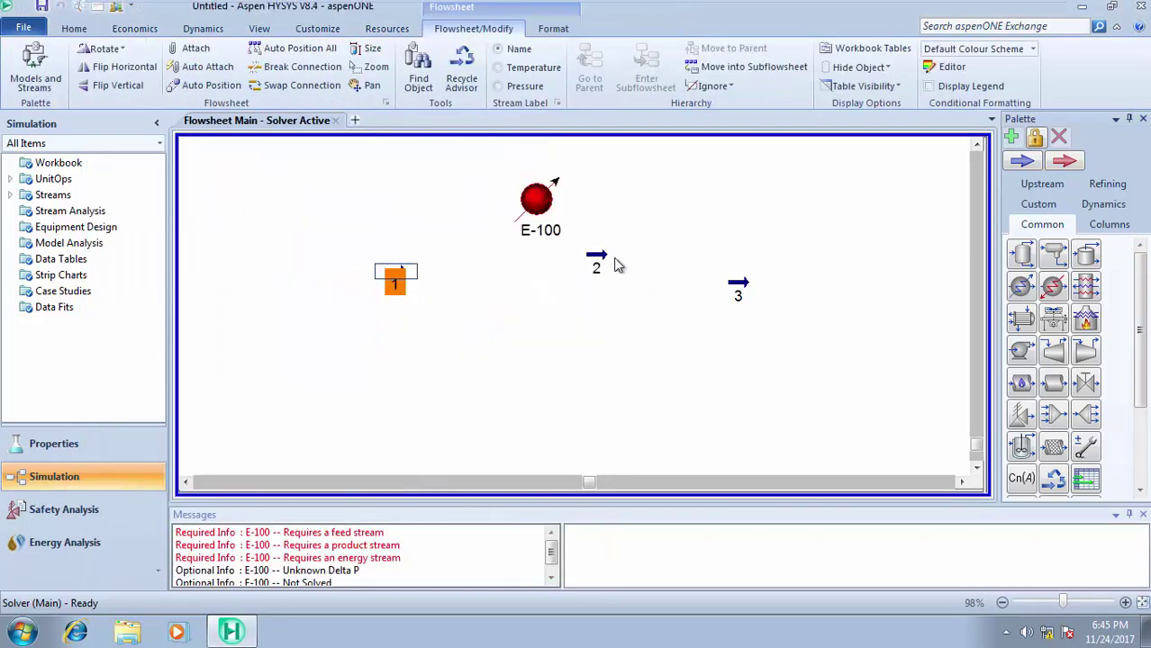
{"action": "double_click", "coordinate": [604, 262]}
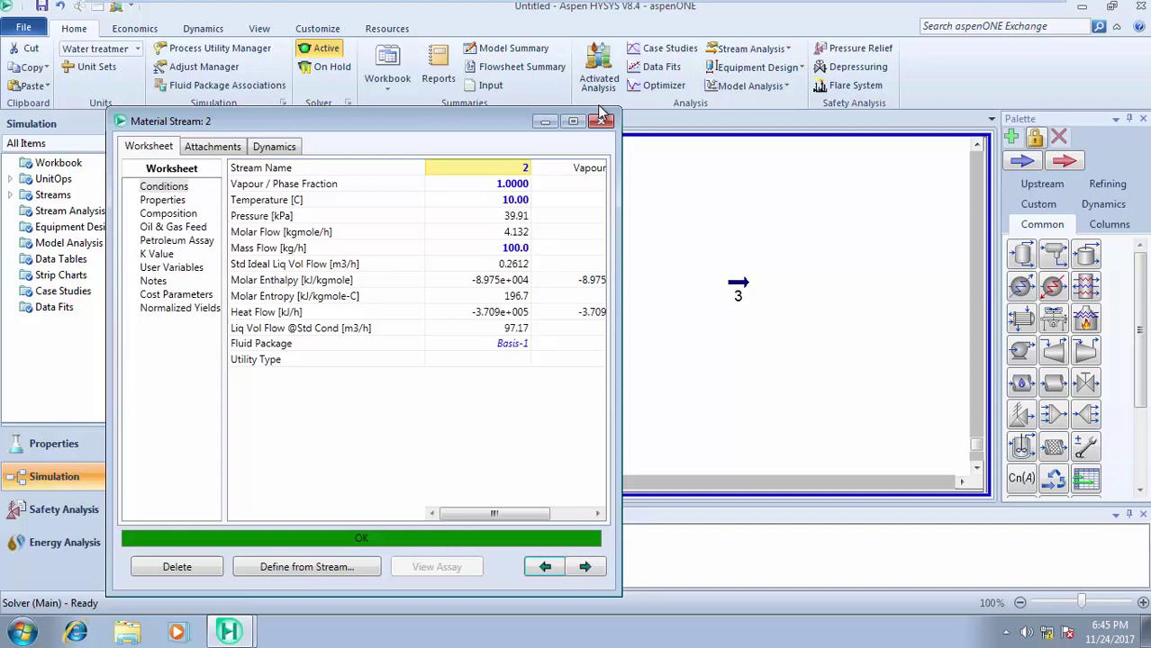
{"action": "left_click", "coordinate": [601, 121]}
{"action": "left_click", "coordinate": [739, 290]}
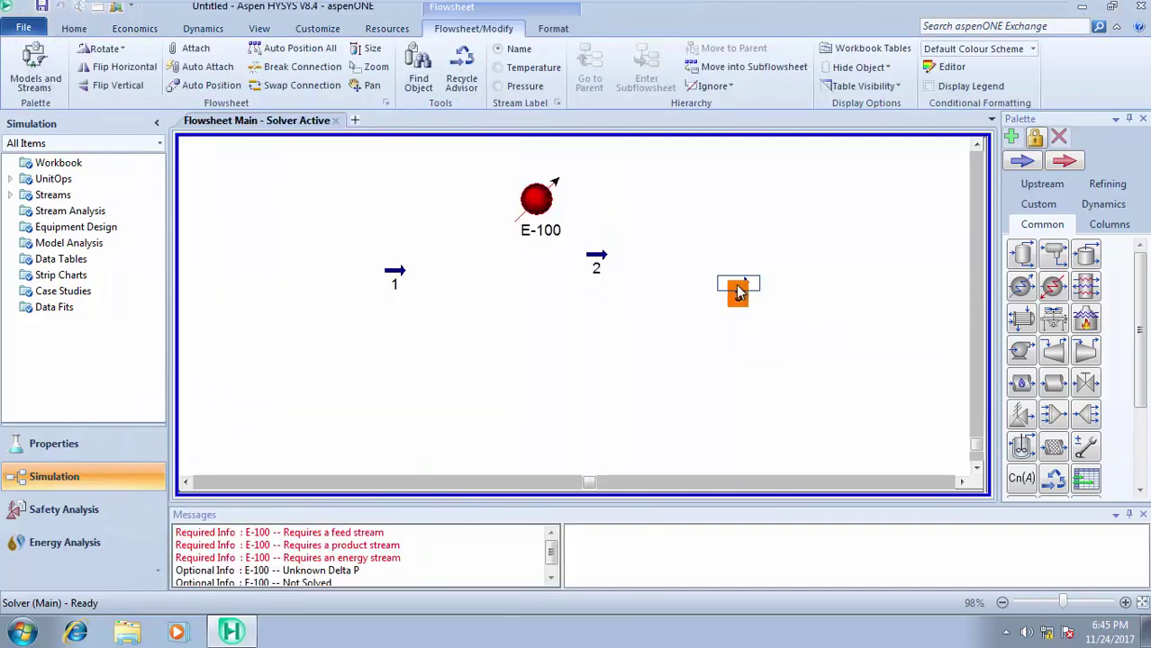
{"action": "double_click", "coordinate": [738, 290]}
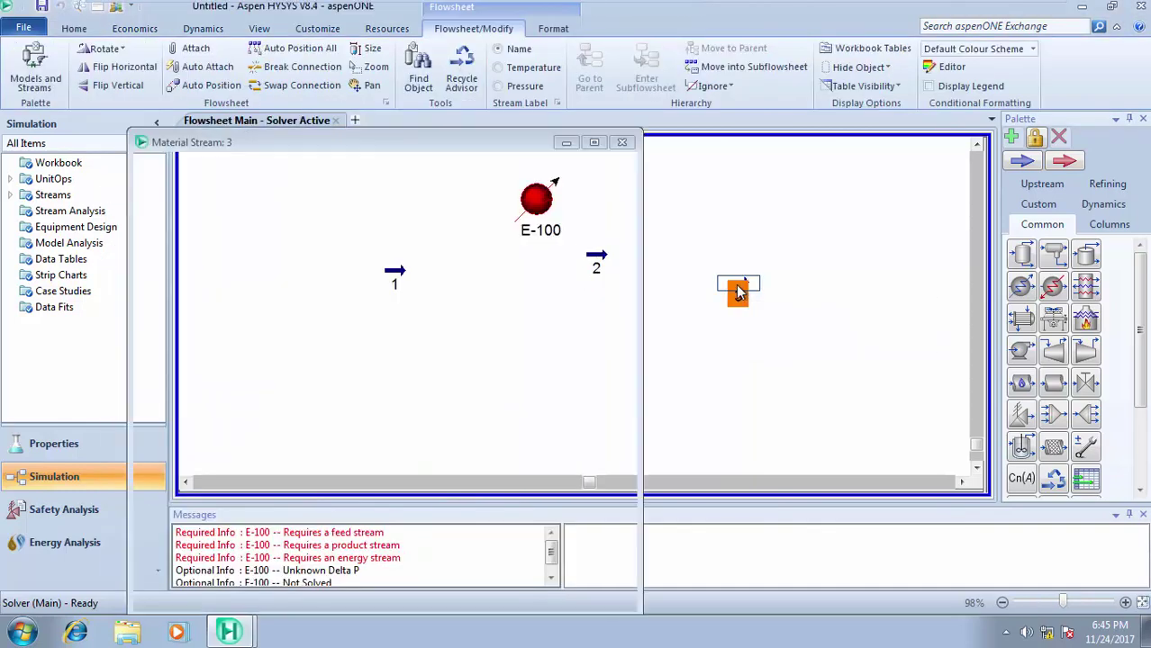
{"action": "left_click", "coordinate": [623, 143]}
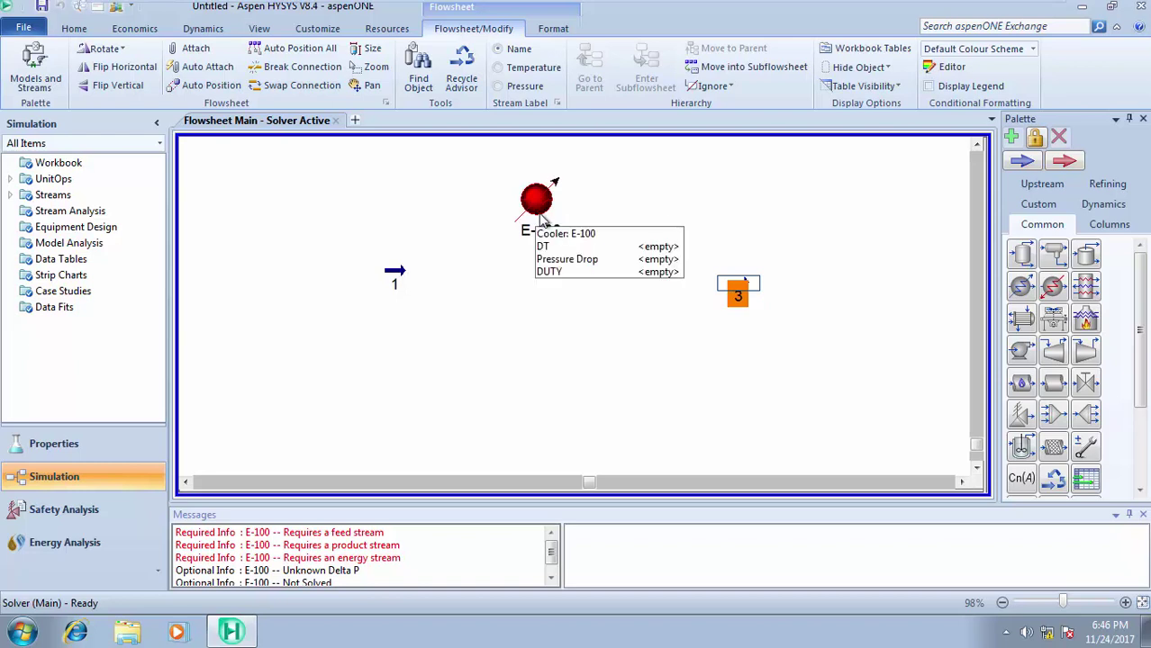
Position cooler E-100 just right of stream 1 and move stream 2 to the upper right.
{"action": "left_click_drag", "start_coordinate": [543, 225], "coordinate": [483, 283]}
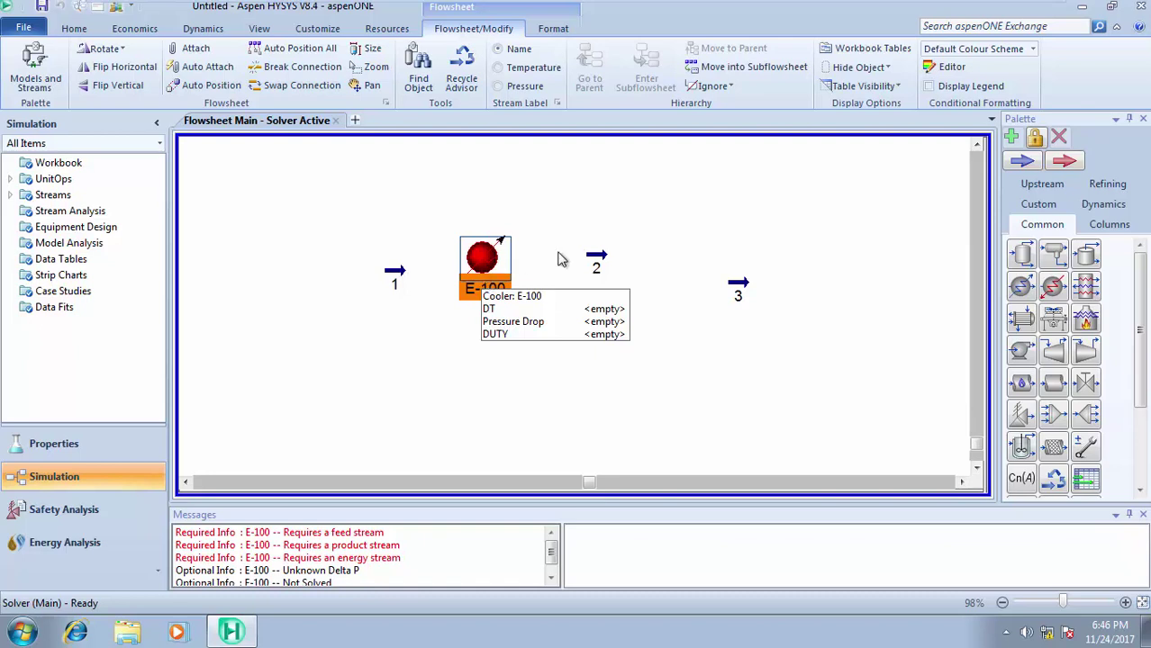
{"action": "left_click_drag", "start_coordinate": [596, 260], "coordinate": [697, 190]}
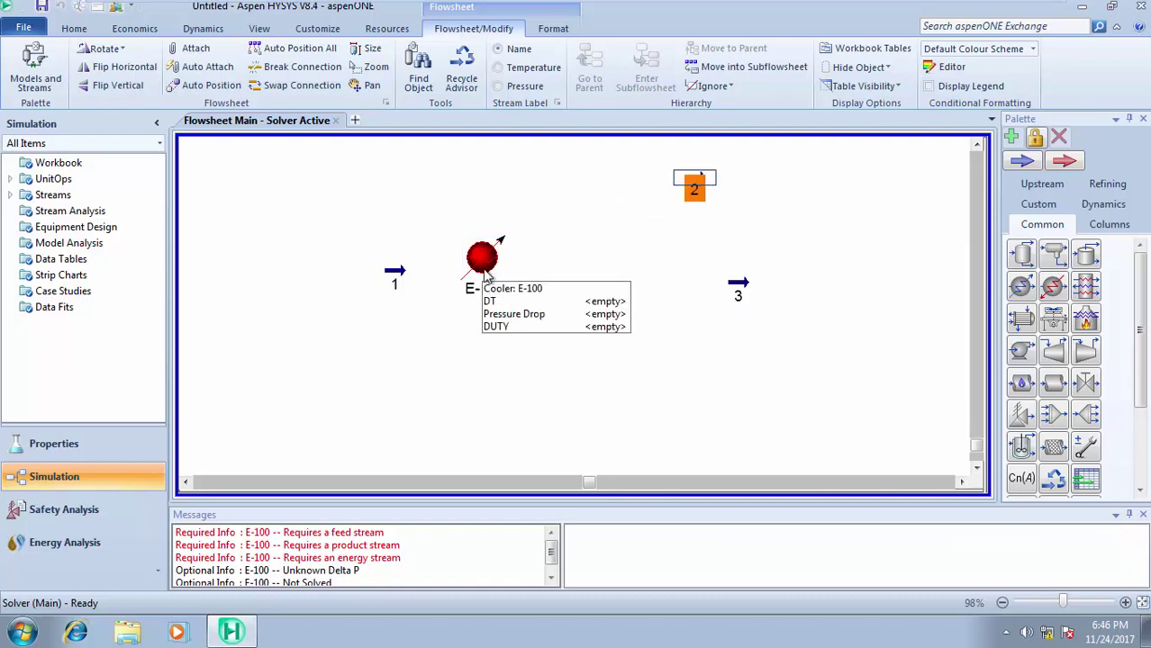
{"action": "left_click_drag", "start_coordinate": [486, 273], "coordinate": [447, 291]}
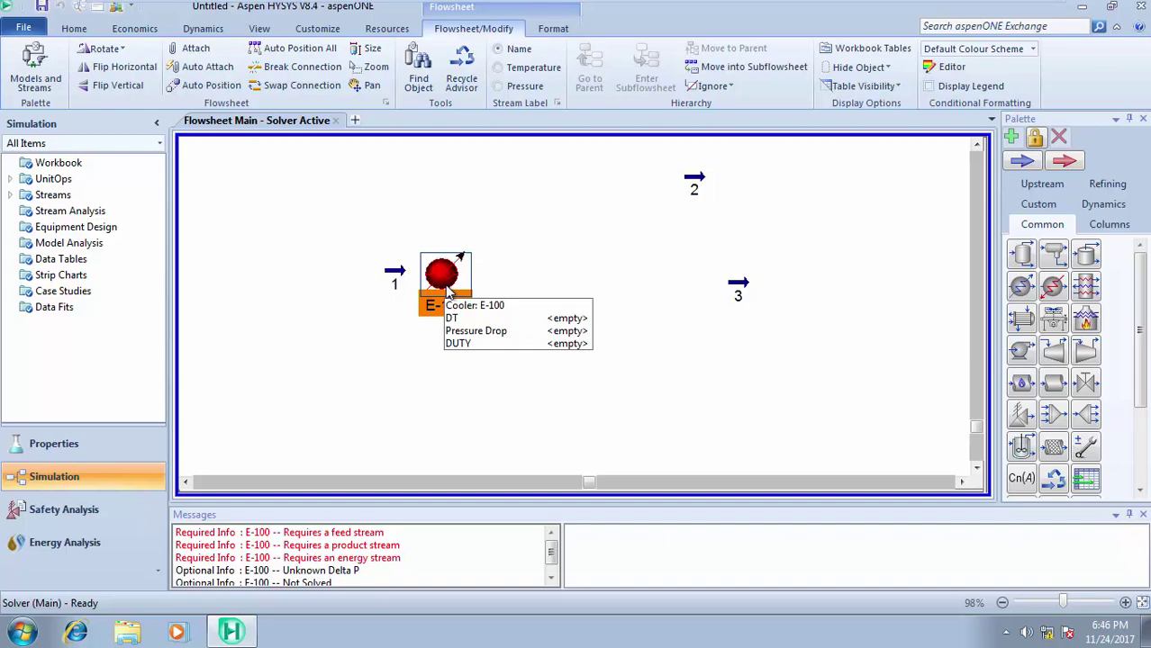
Open cooler E-100's Design Connections page and move its window into view.
{"action": "double_click", "coordinate": [443, 279]}
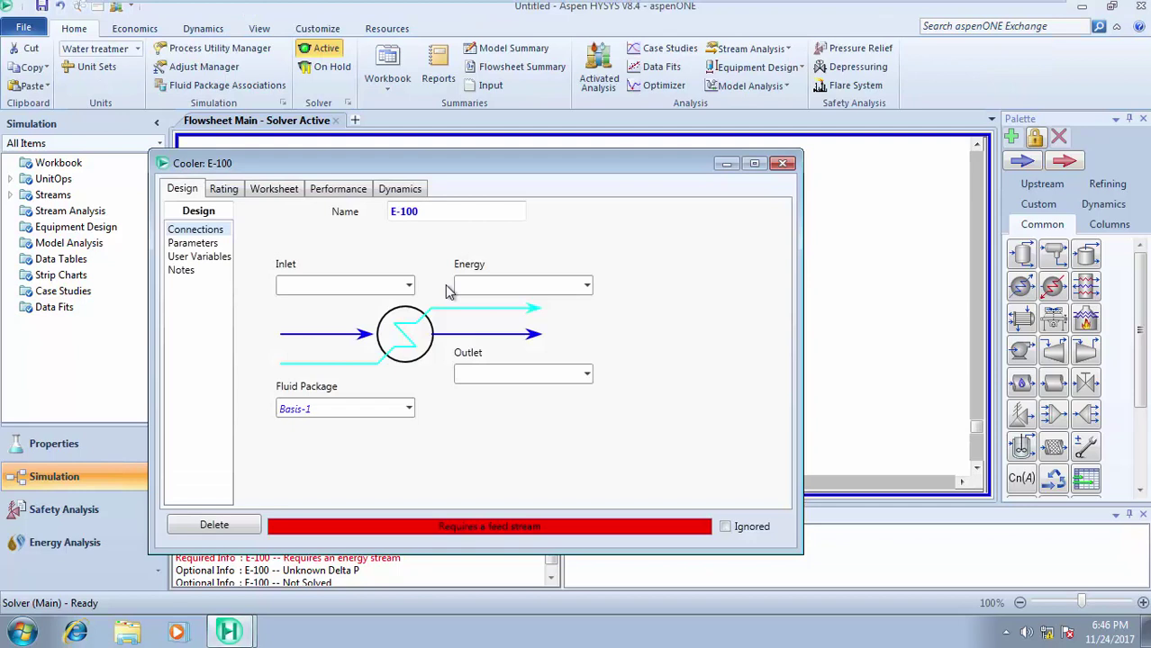
{"action": "left_click", "coordinate": [289, 286]}
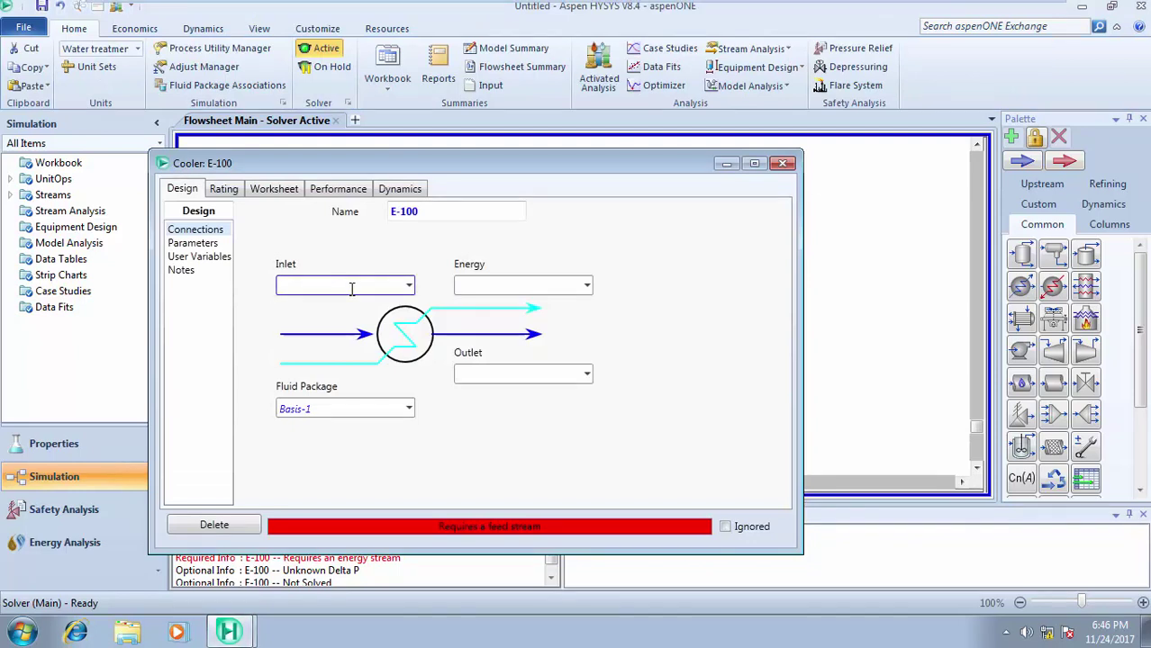
{"action": "left_click", "coordinate": [782, 164]}
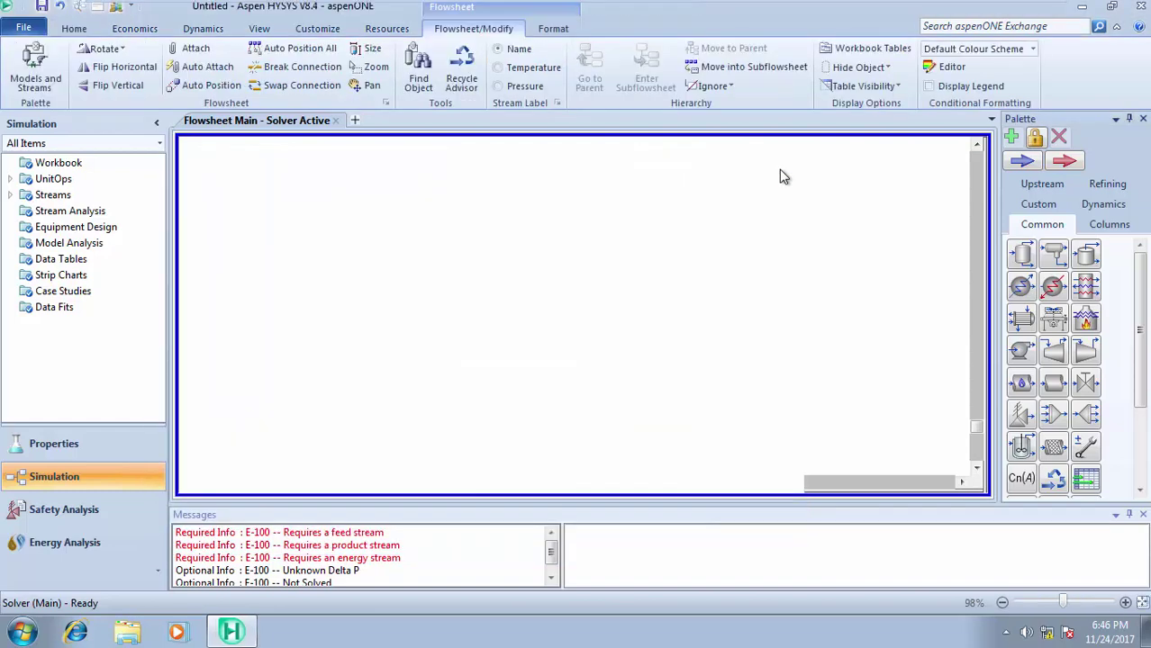
{"action": "double_click", "coordinate": [456, 284]}
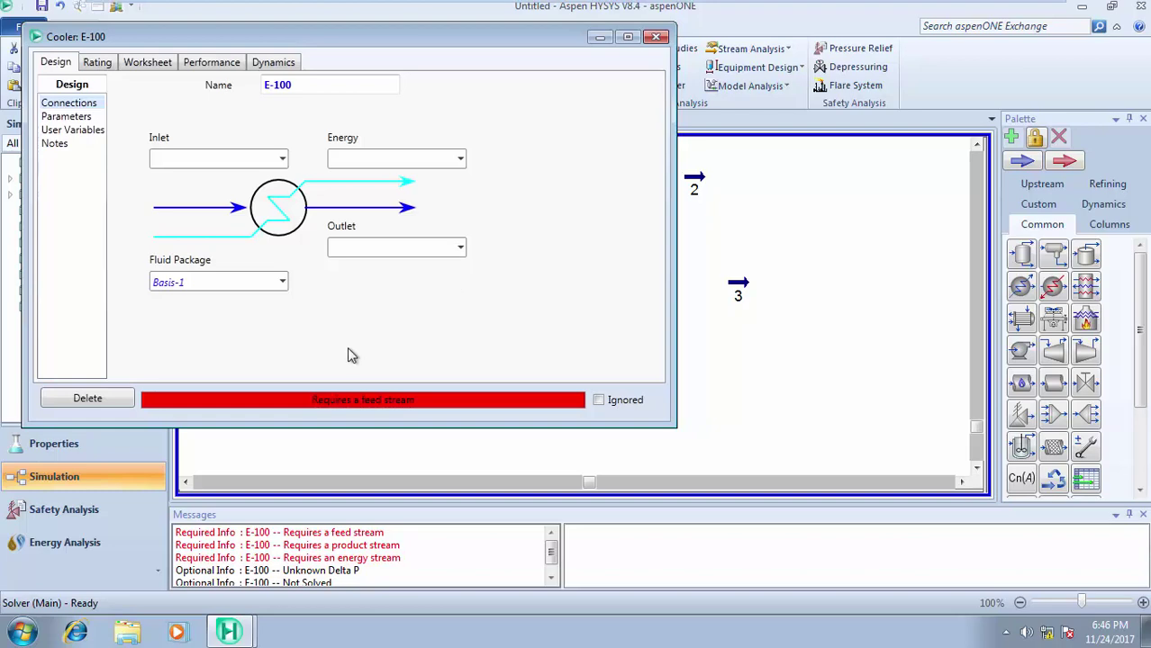
{"action": "left_click_drag", "start_coordinate": [533, 34], "coordinate": [627, 113]}
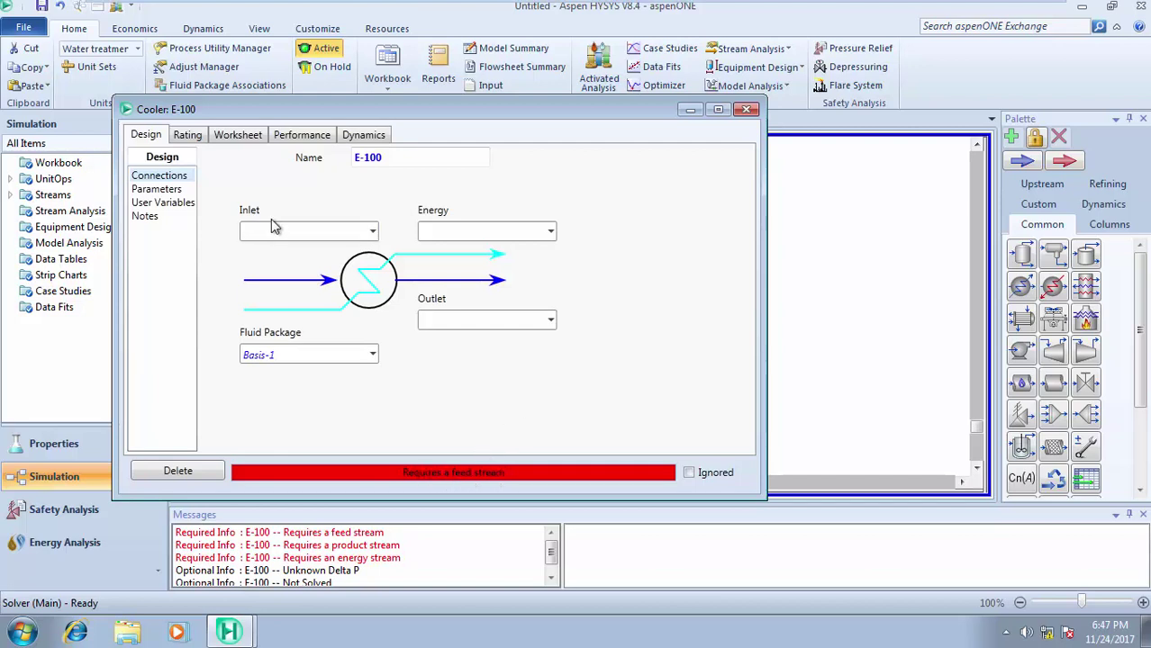
Connect stream 1 as the cooler inlet and create outlet stream 4.
{"action": "left_click", "coordinate": [373, 233]}
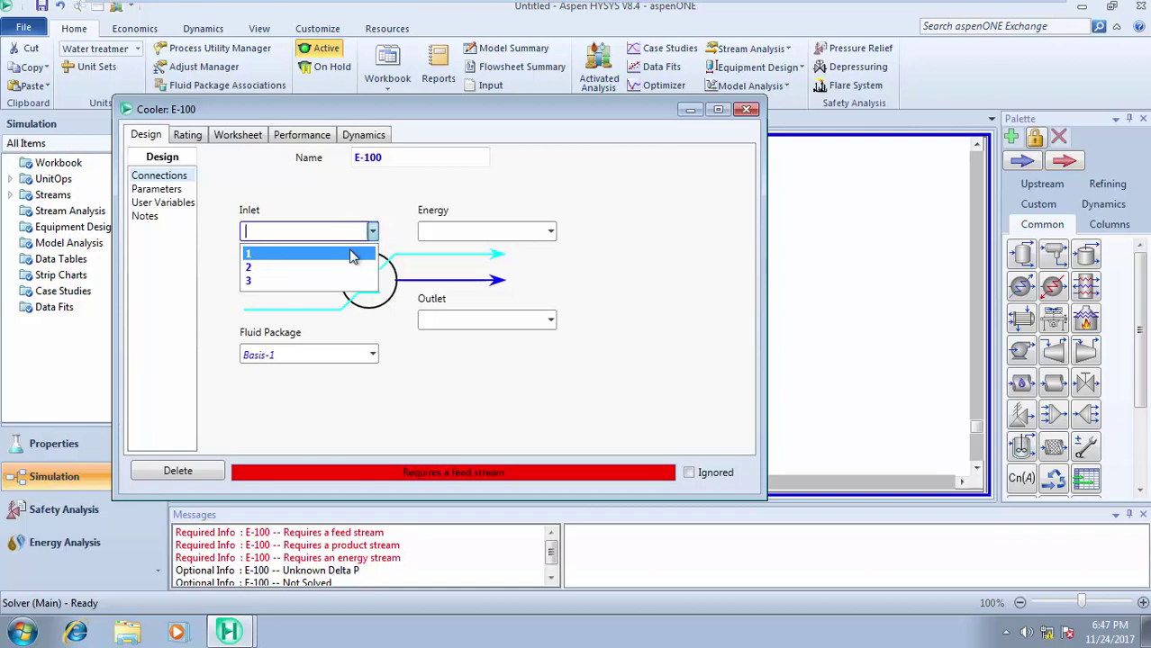
{"action": "left_click", "coordinate": [349, 256]}
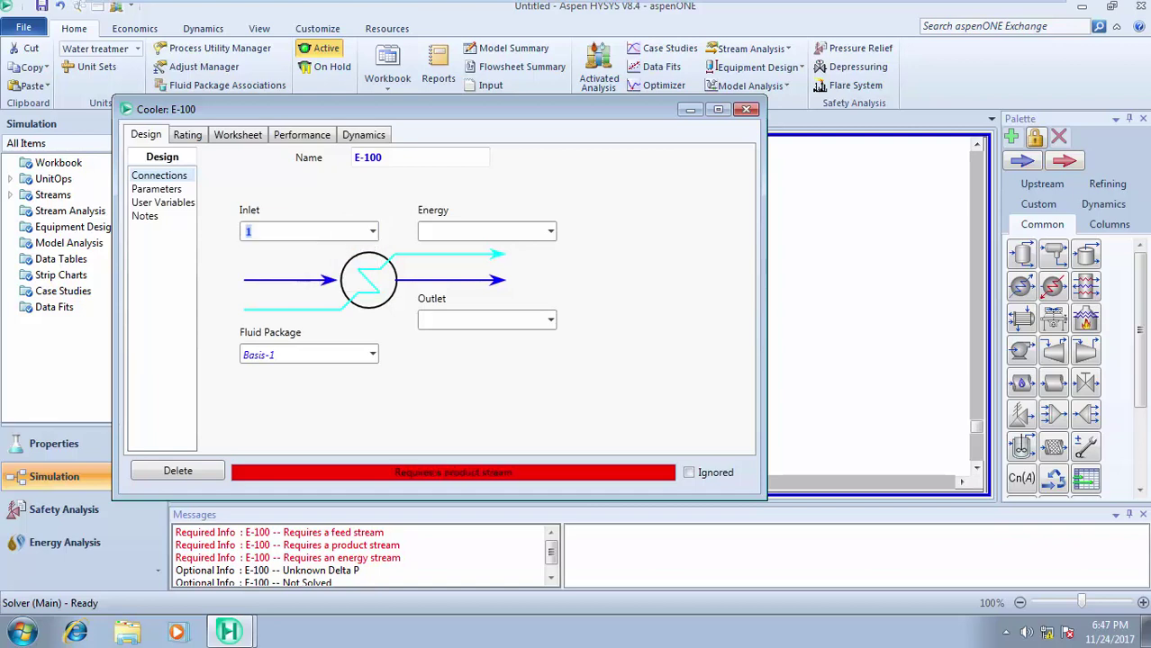
{"action": "left_click", "coordinate": [493, 323]}
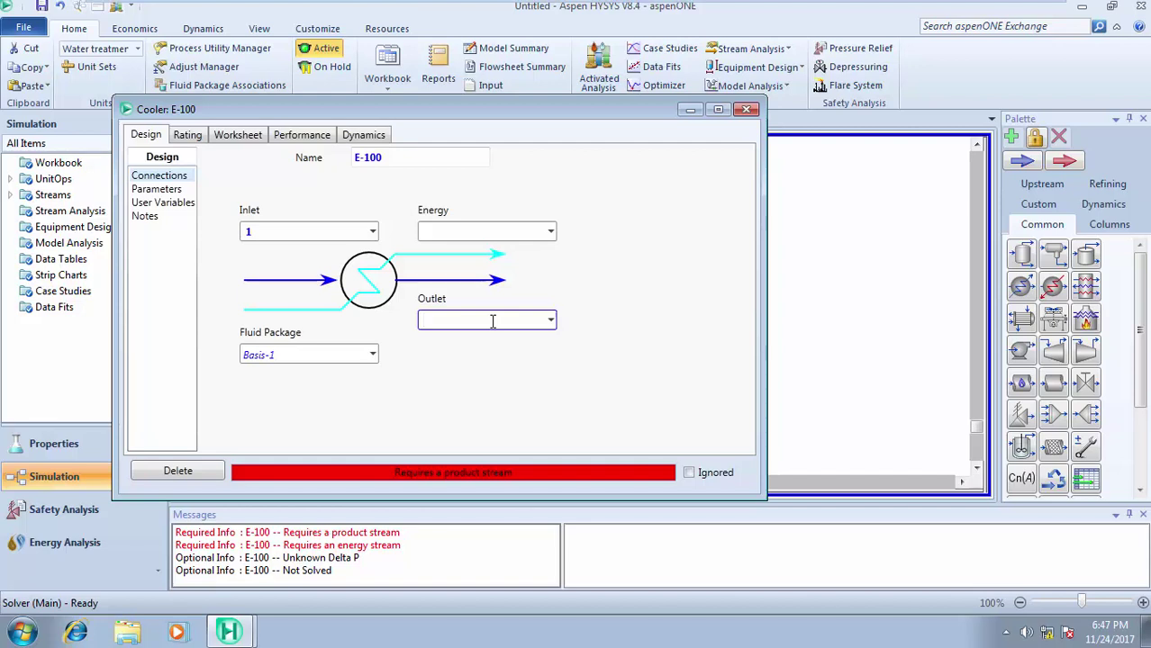
{"action": "type", "text": "4"}
{"action": "key", "text": "Return"}
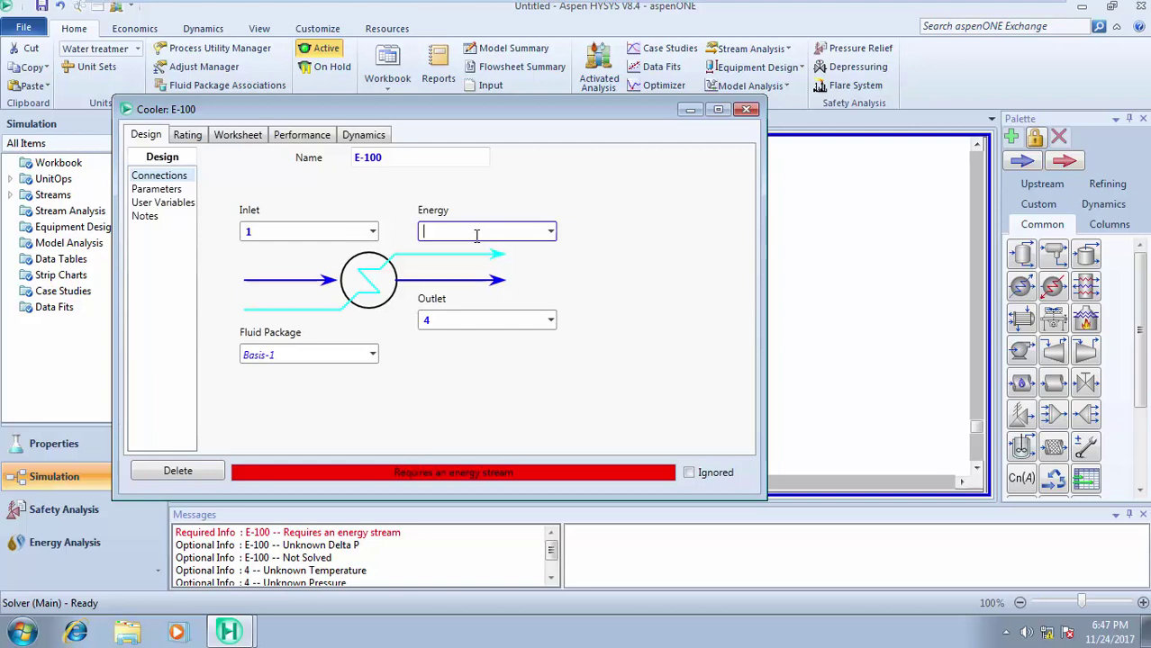
Name the cooler's energy stream Cond Q.
{"action": "type", "text": "Cond Q"}
{"action": "key", "text": "Return"}
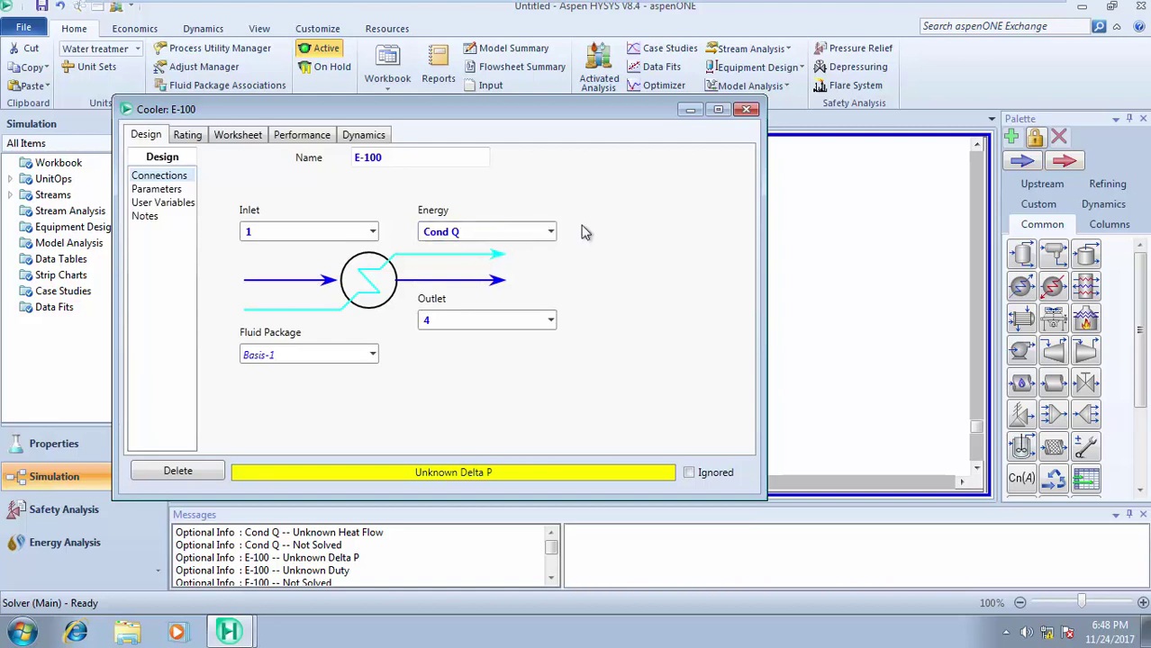
{"action": "left_click", "coordinate": [477, 231]}
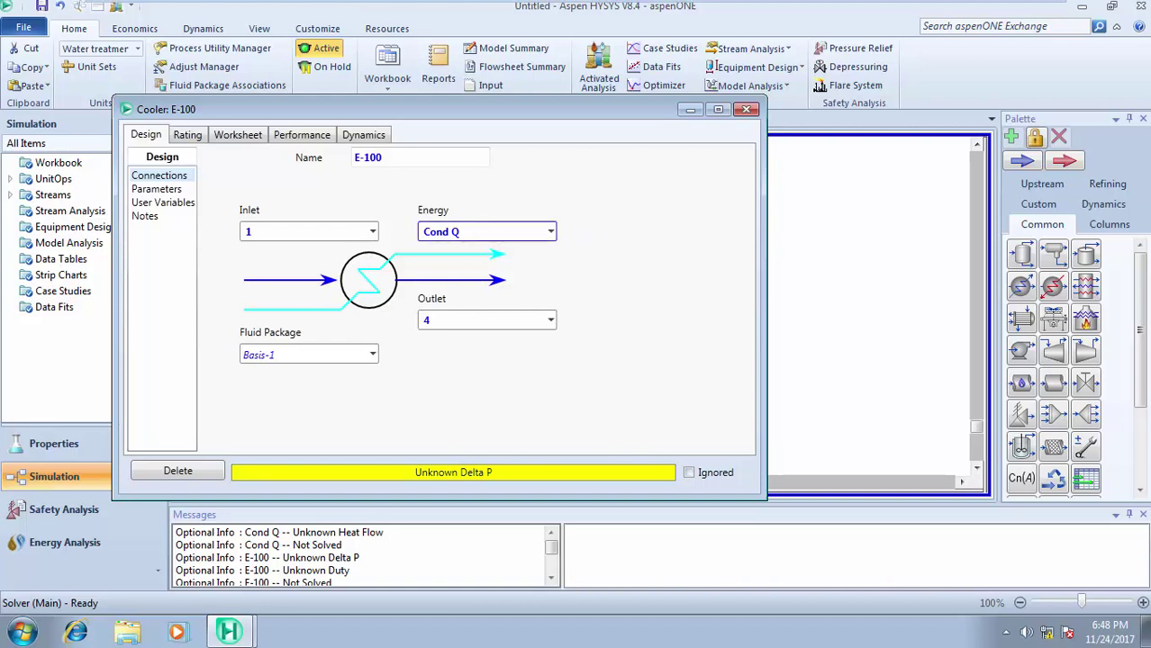
Enter a Delta P of 5 kPa on E-100's Parameters page.
{"action": "left_click", "coordinate": [162, 189]}
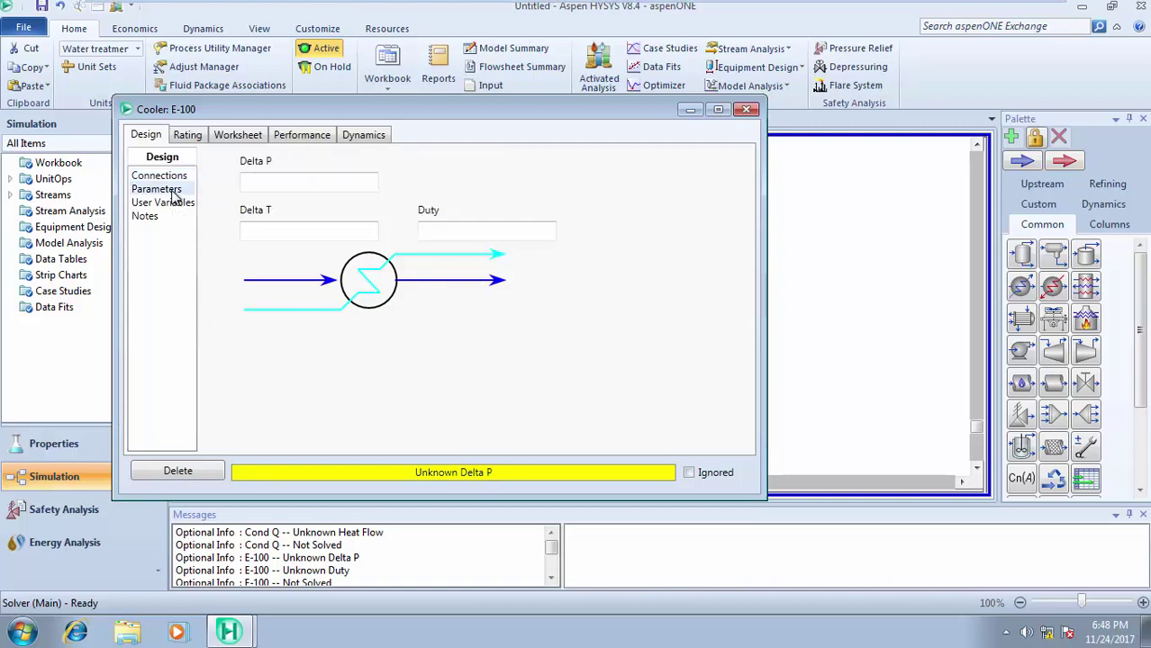
{"action": "left_click", "coordinate": [273, 182]}
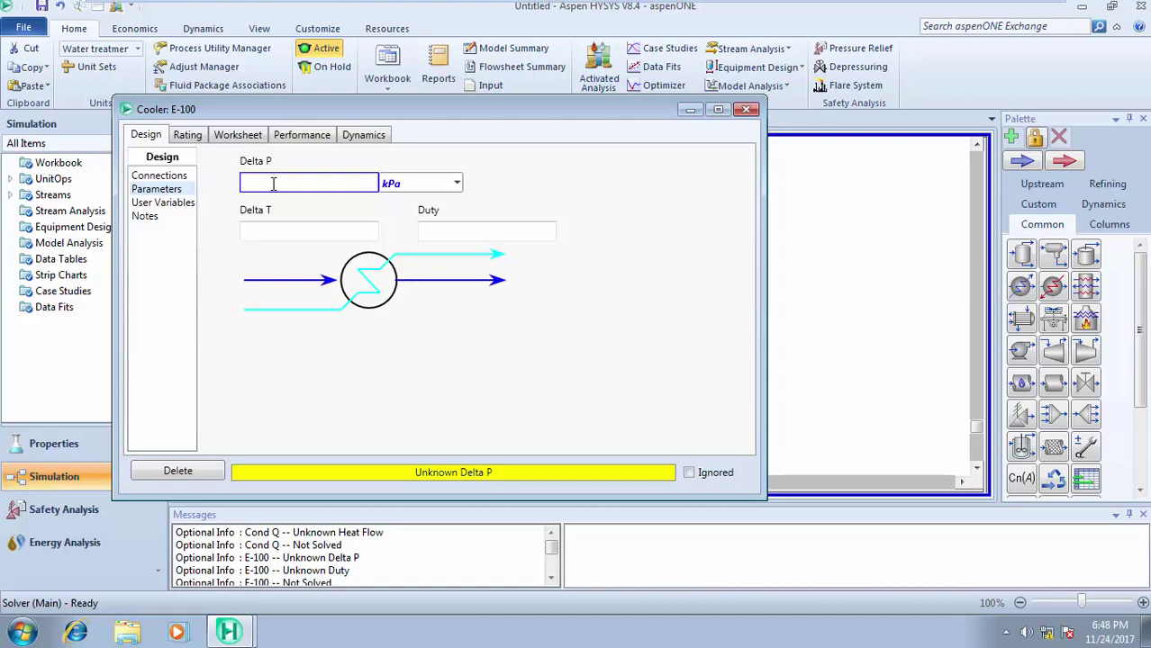
{"action": "type", "text": "5"}
{"action": "key", "text": "Return"}
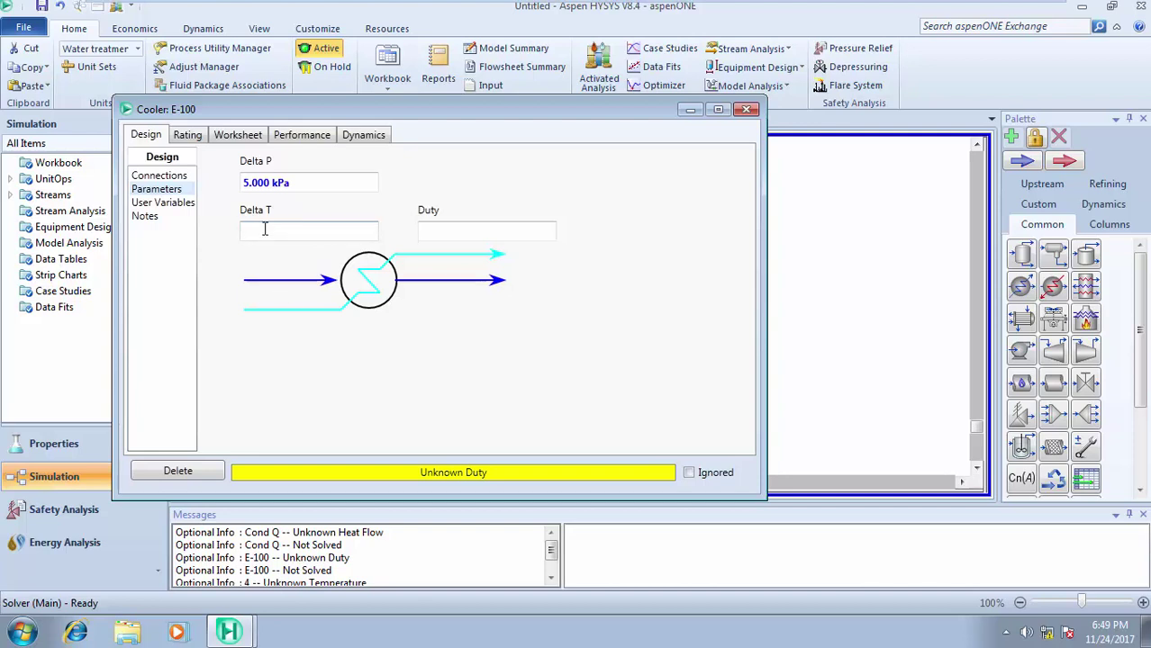
Set stream 4's temperature to -5 °C in the Worksheet, solving the cooler.
{"action": "left_click", "coordinate": [246, 136]}
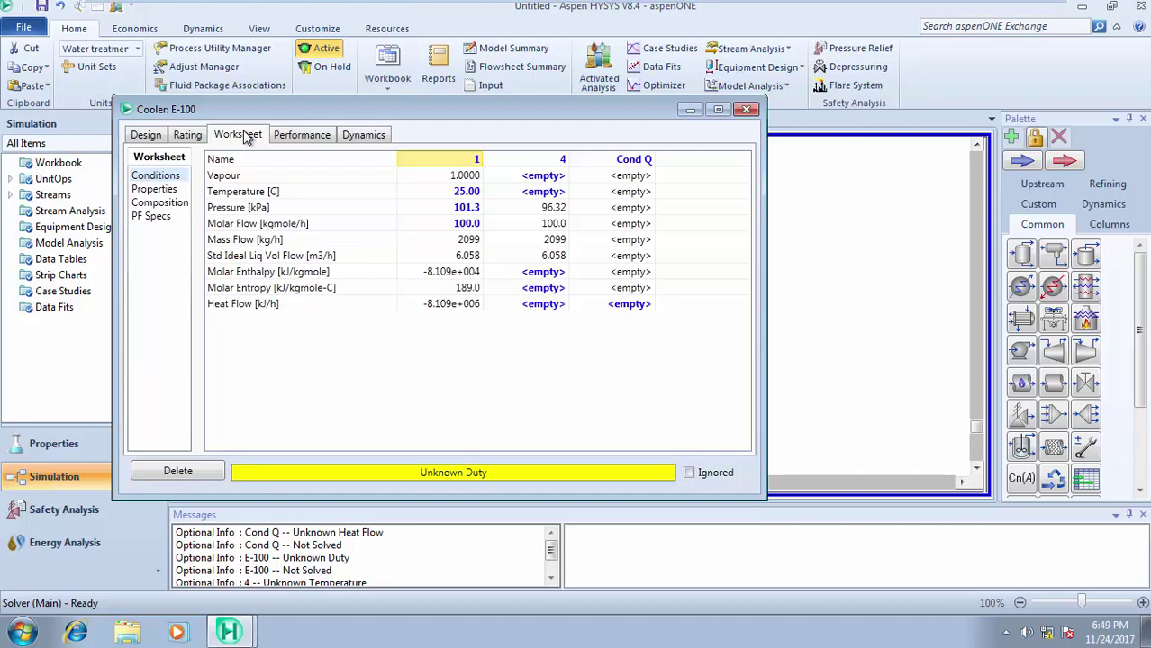
{"action": "left_click", "coordinate": [557, 197]}
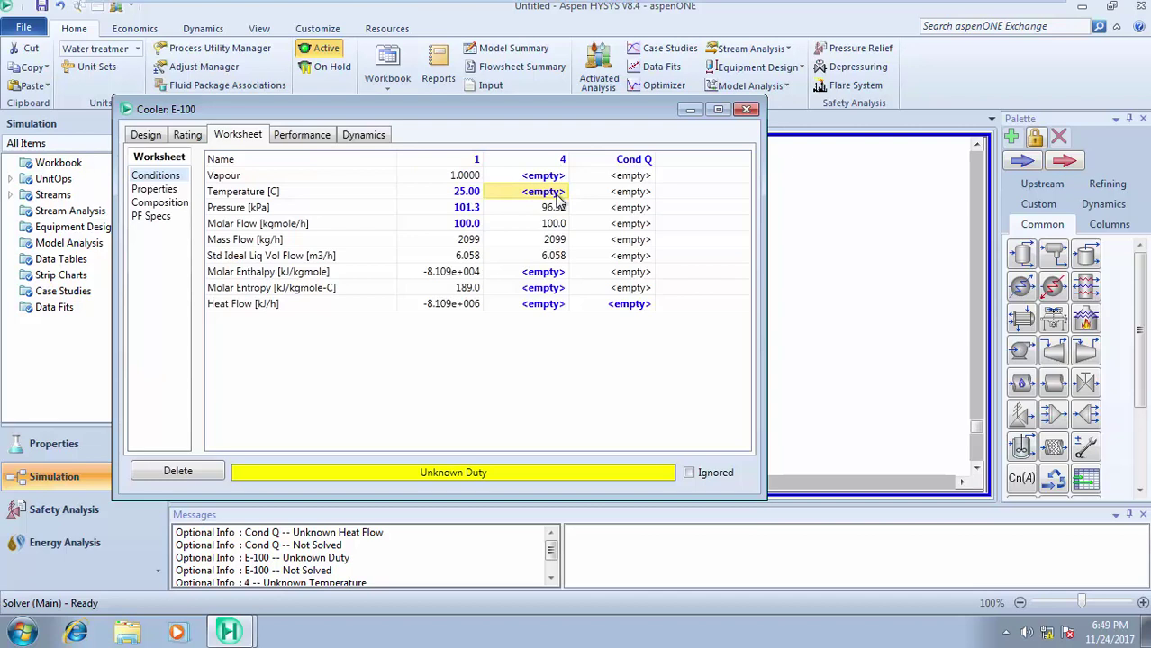
{"action": "left_click", "coordinate": [558, 197]}
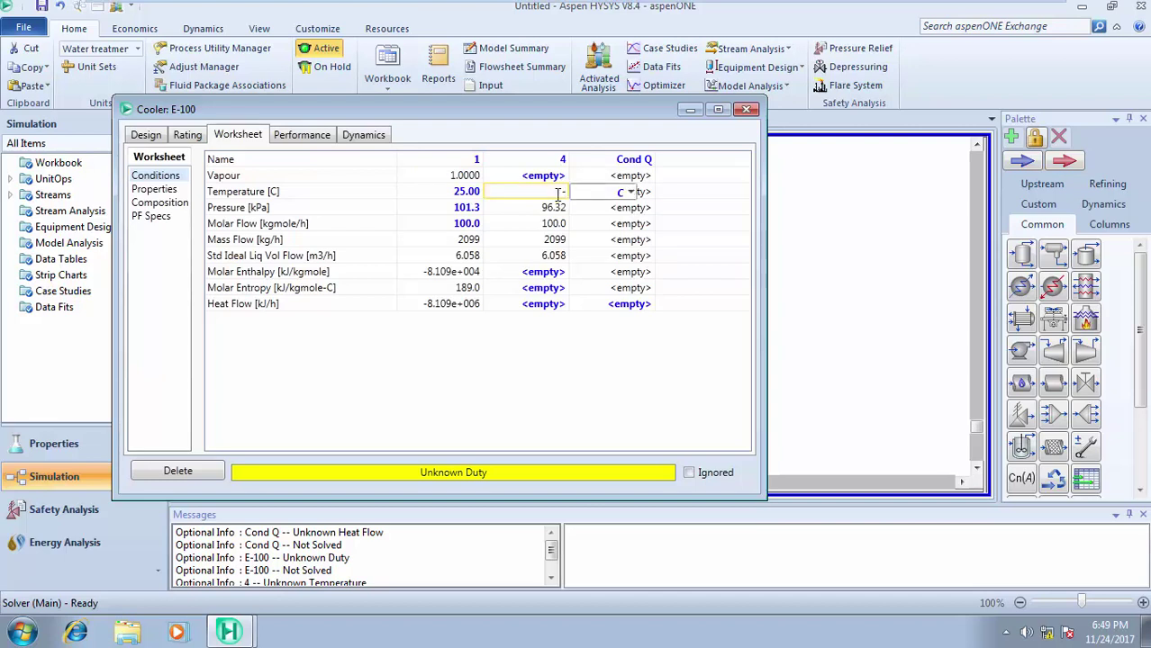
{"action": "type", "text": "-5"}
{"action": "left_click", "coordinate": [557, 225]}
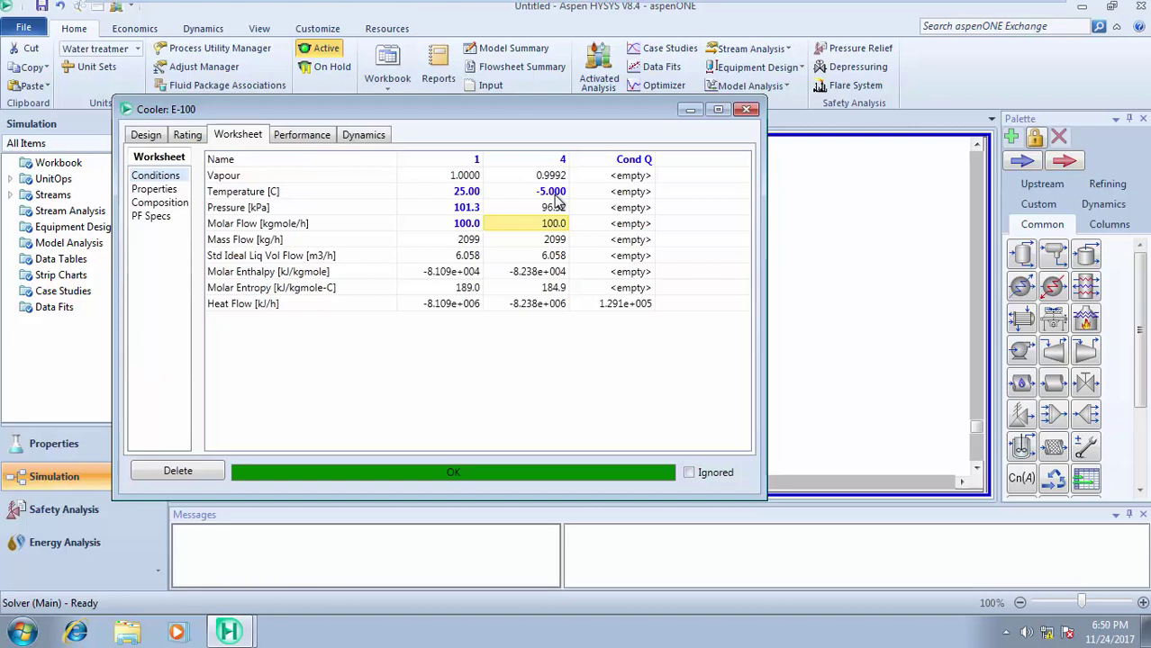
Clear stream 4's temperature and specify a vapour fraction of 0 instead.
{"action": "left_click", "coordinate": [555, 193]}
{"action": "key", "text": "BackSpace"}
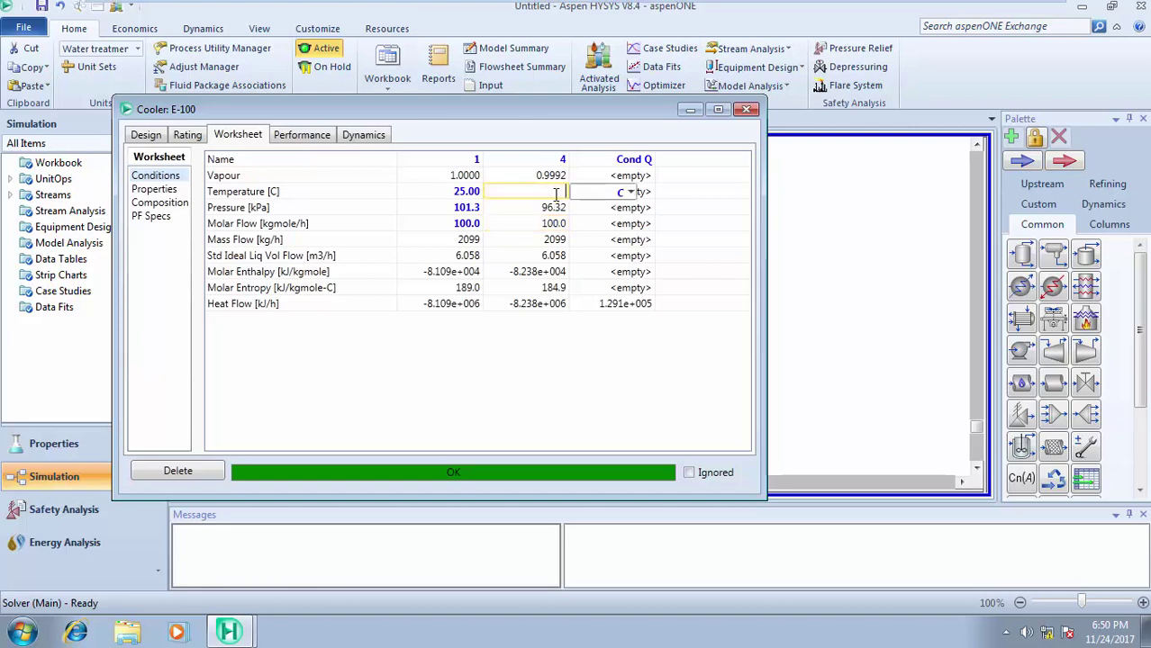
{"action": "left_click", "coordinate": [555, 240]}
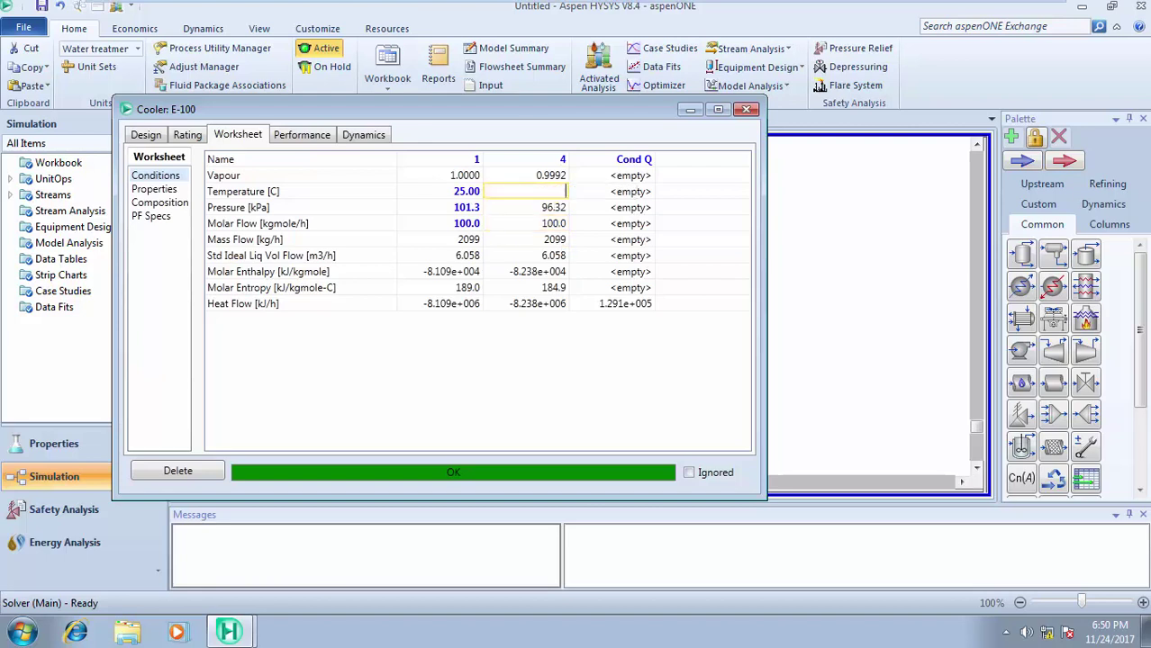
{"action": "left_click", "coordinate": [558, 177]}
{"action": "type", "text": "0"}
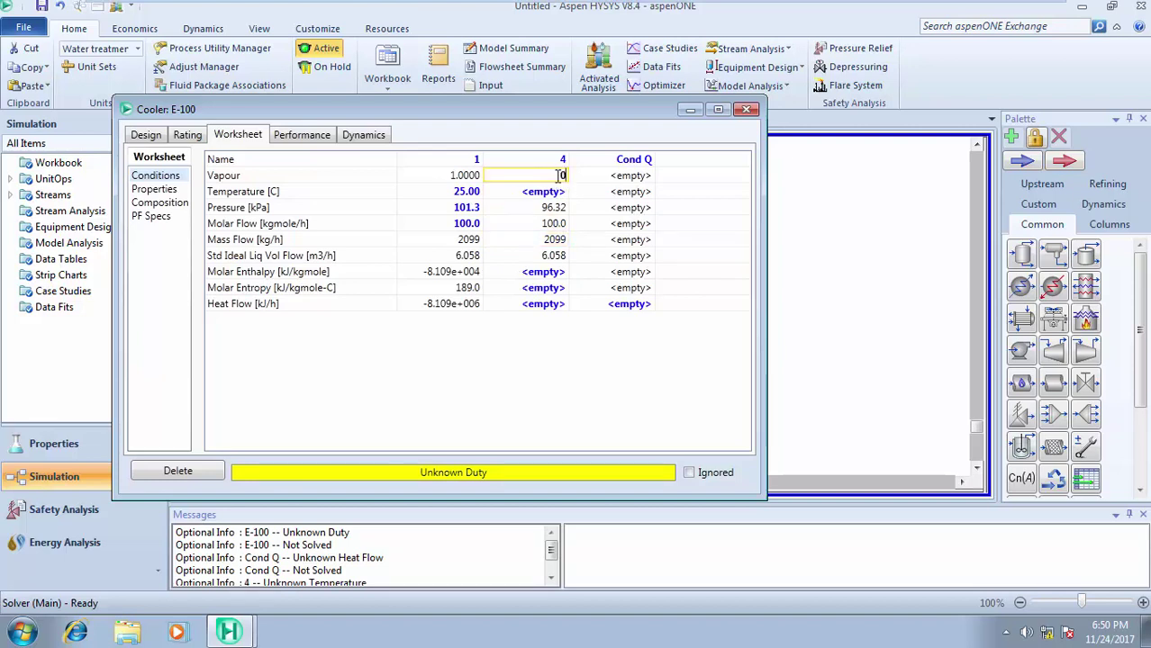
{"action": "left_click", "coordinate": [554, 224]}
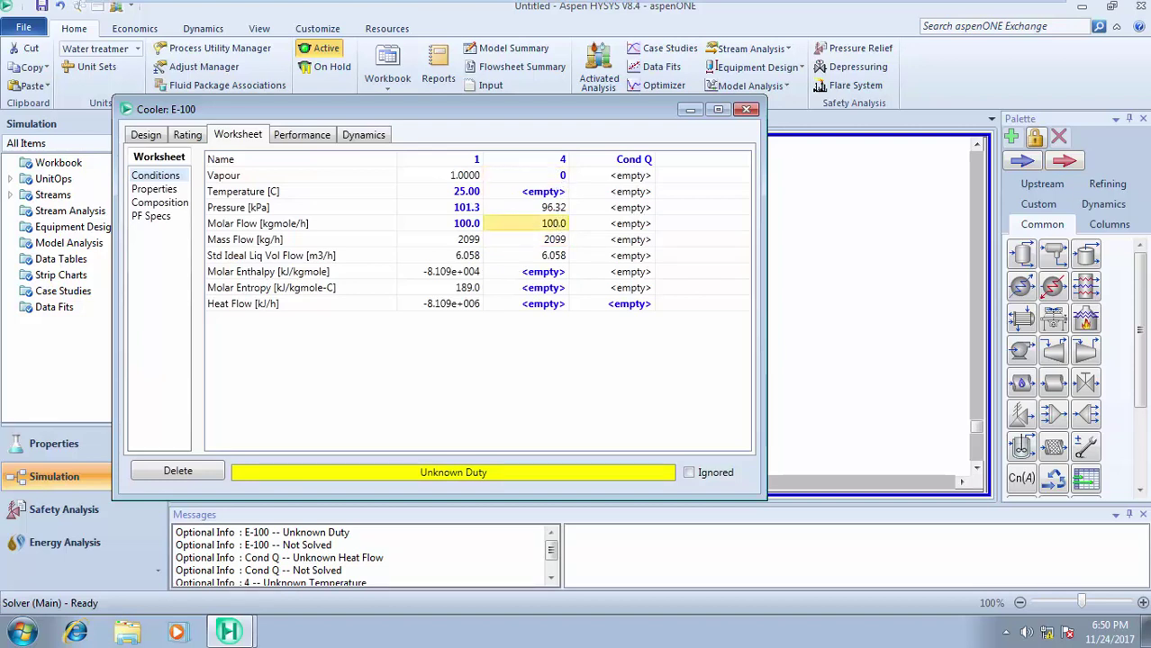
Remove the vapour fraction and set stream 4's temperature to -160 °C.
{"action": "left_click", "coordinate": [557, 178]}
{"action": "key", "text": "BackSpace"}
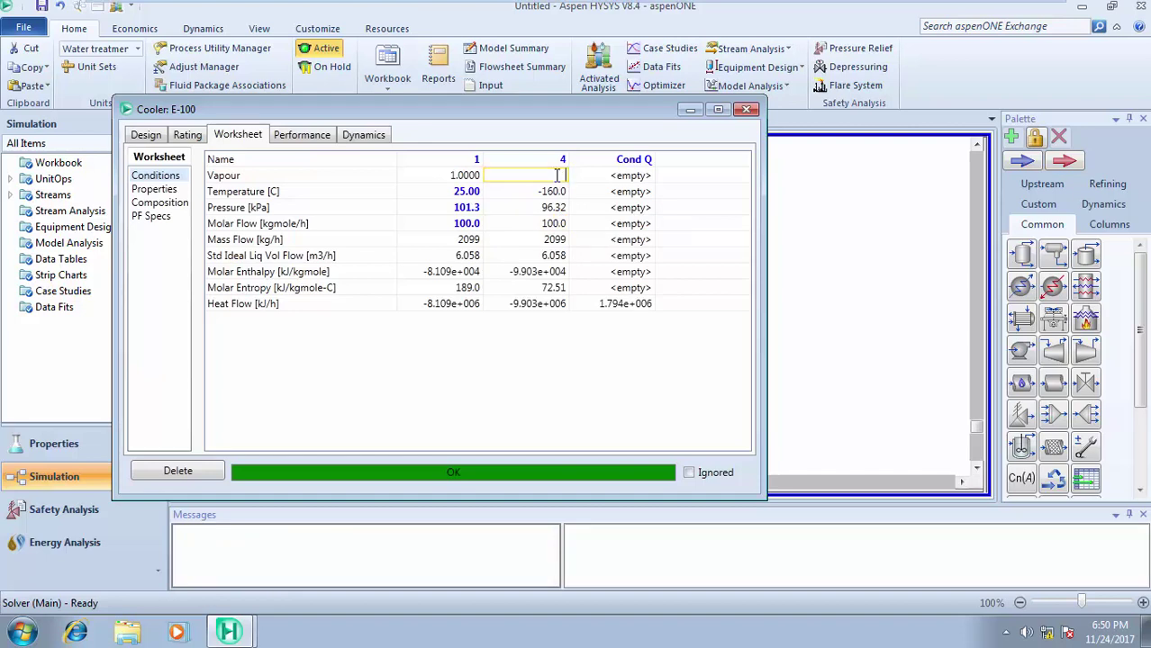
{"action": "left_click", "coordinate": [556, 192]}
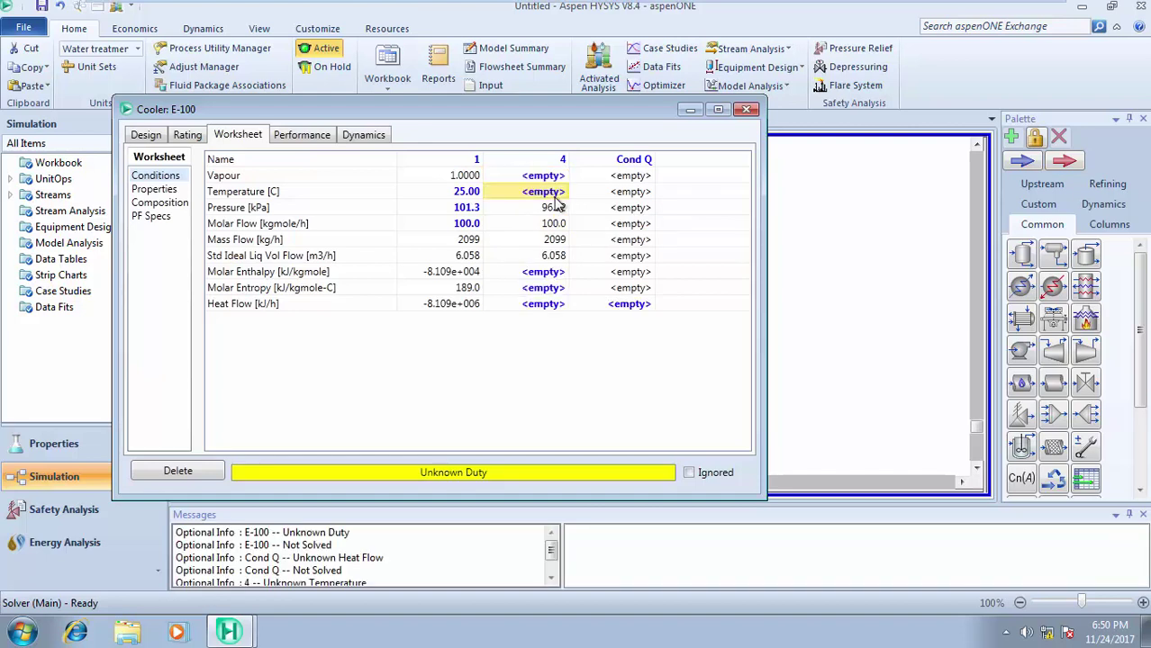
{"action": "left_click", "coordinate": [557, 195]}
{"action": "type", "text": "-160"}
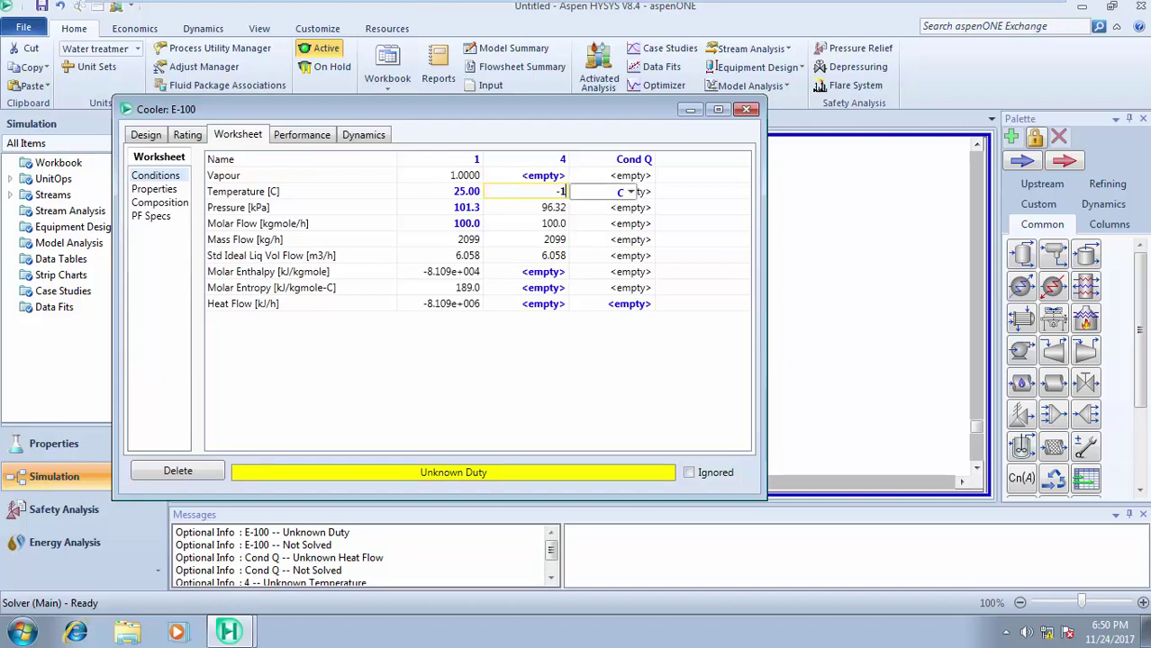
{"action": "left_click", "coordinate": [553, 222]}
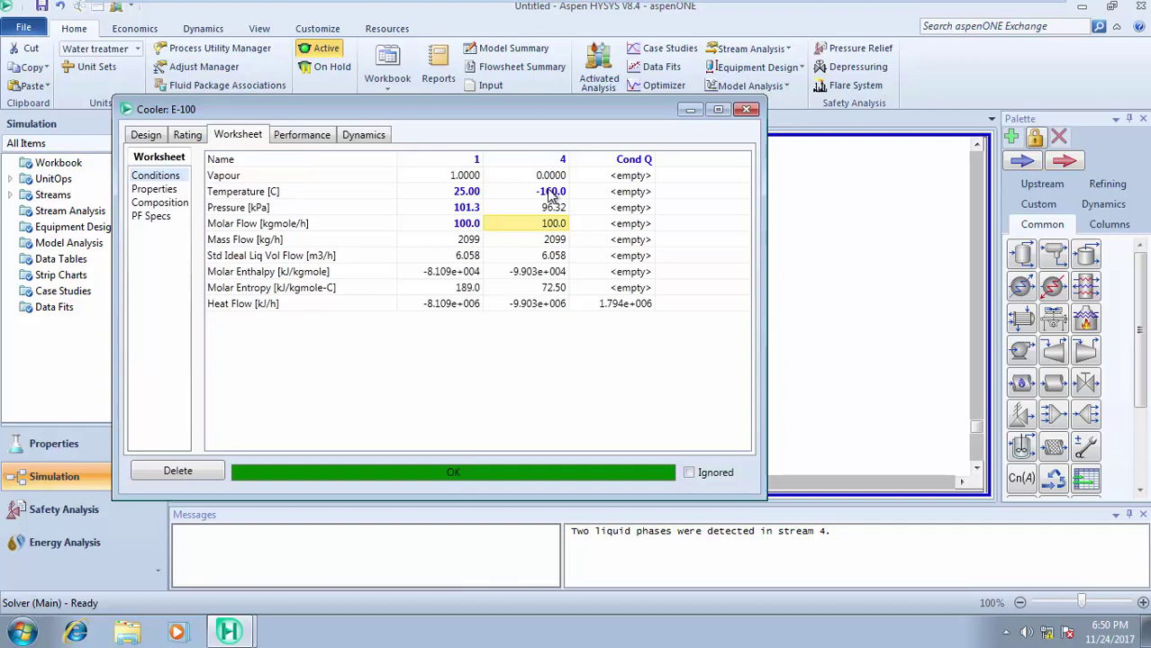
Close the cooler window, then move stream 1 left, stream 4 right and Cond Q upward.
{"action": "left_click", "coordinate": [747, 110]}
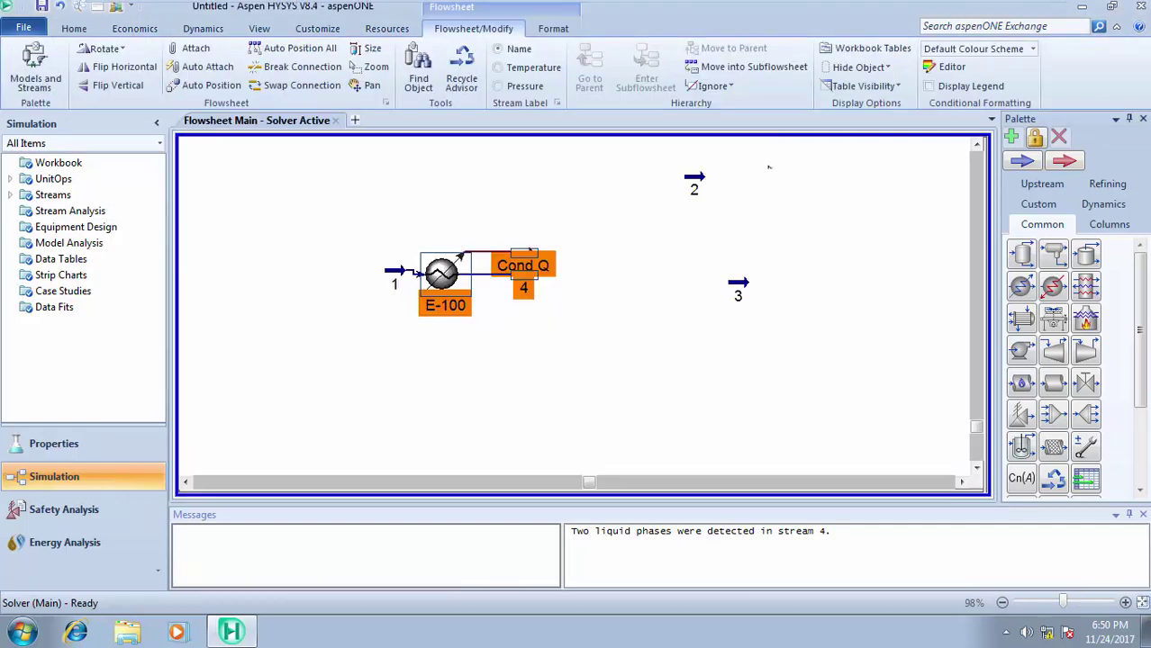
{"action": "left_click", "coordinate": [549, 321]}
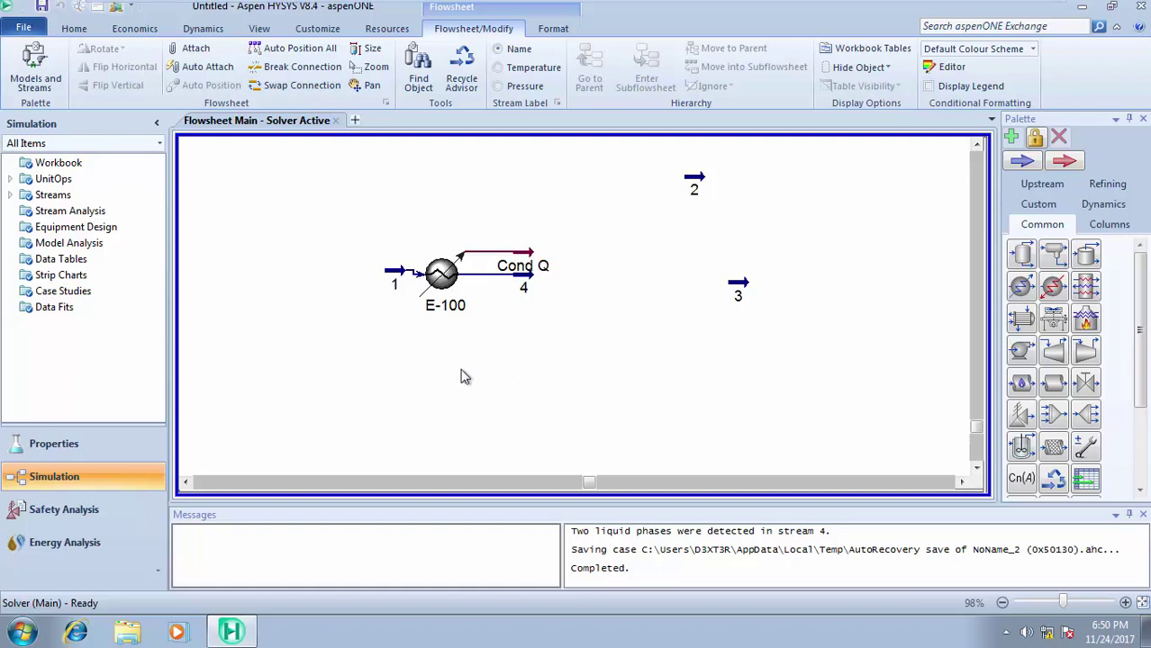
{"action": "left_click", "coordinate": [399, 279]}
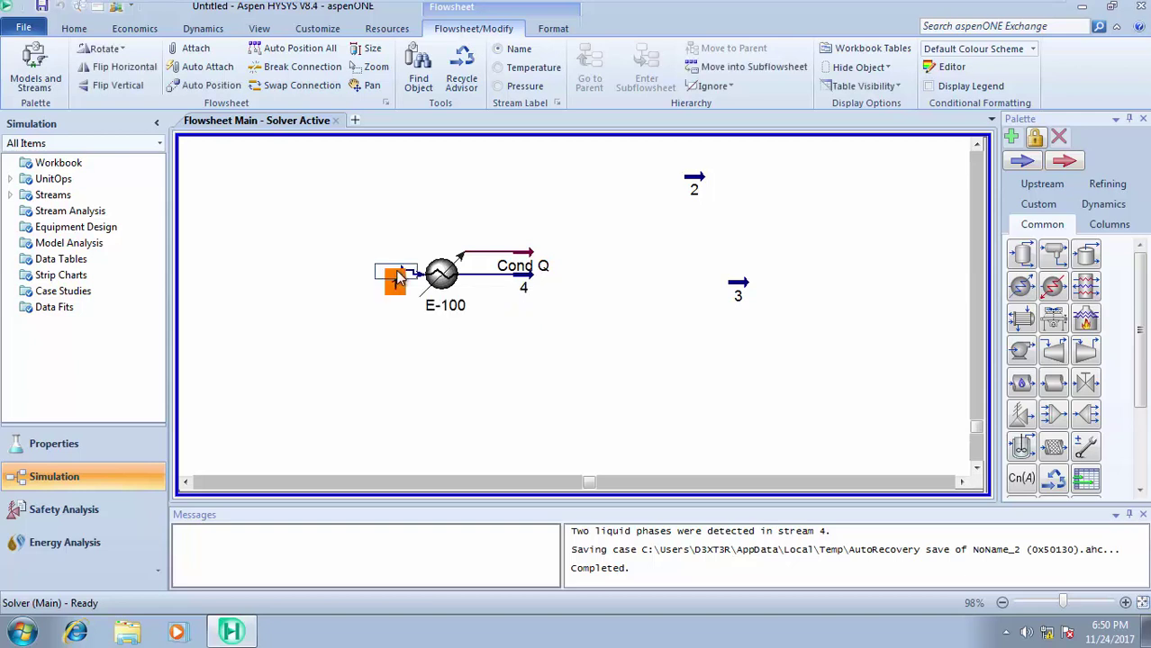
{"action": "left_click_drag", "start_coordinate": [399, 280], "coordinate": [371, 279]}
{"action": "left_click", "coordinate": [417, 232]}
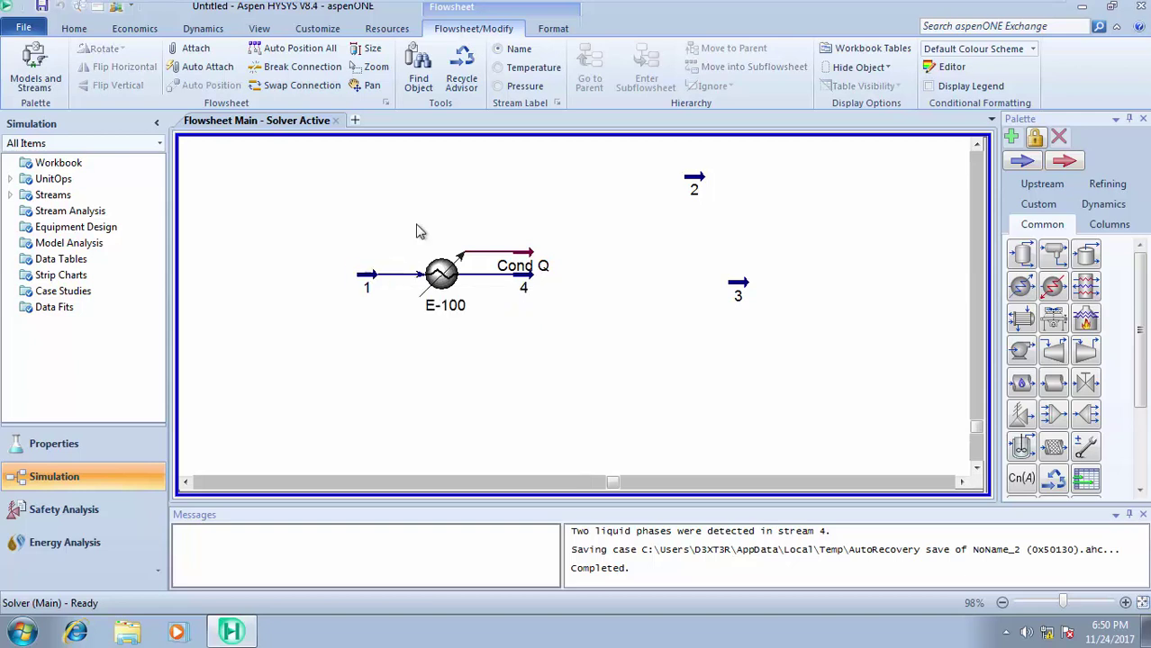
{"action": "left_click_drag", "start_coordinate": [529, 285], "coordinate": [610, 282]}
{"action": "left_click_drag", "start_coordinate": [539, 260], "coordinate": [511, 228]}
{"action": "left_click", "coordinate": [590, 240]}
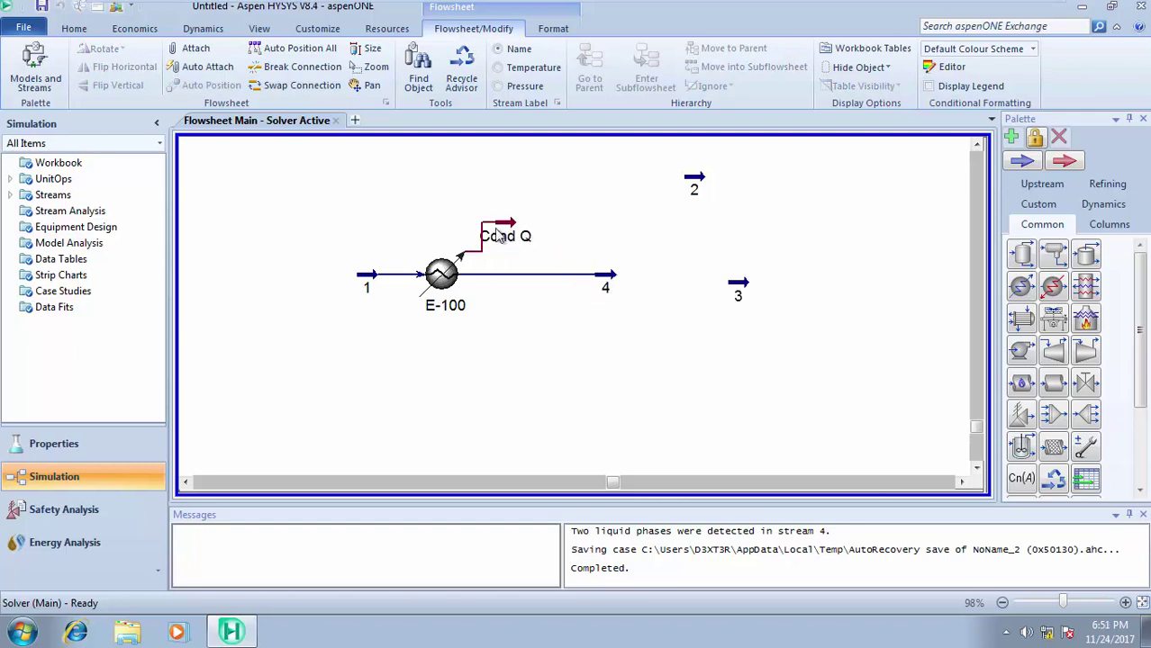
Drag energy stream Cond Q further right on the flowsheet and deselect it.
{"action": "mouse_move", "coordinate": [503, 231]}
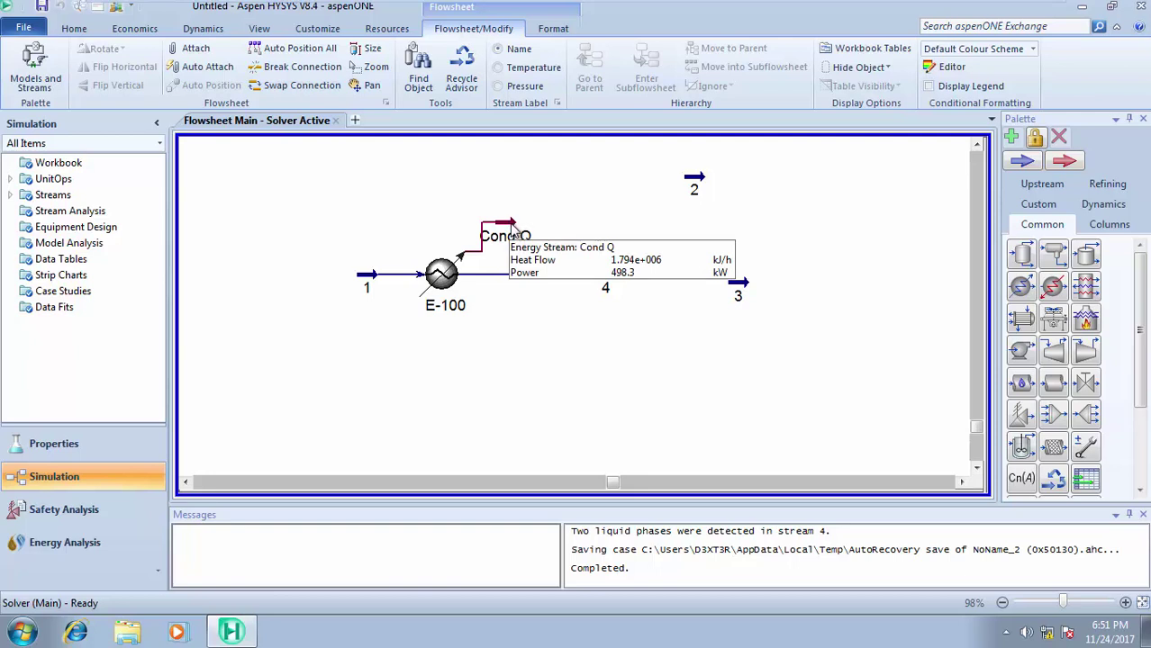
{"action": "left_click_drag", "start_coordinate": [510, 230], "coordinate": [567, 225]}
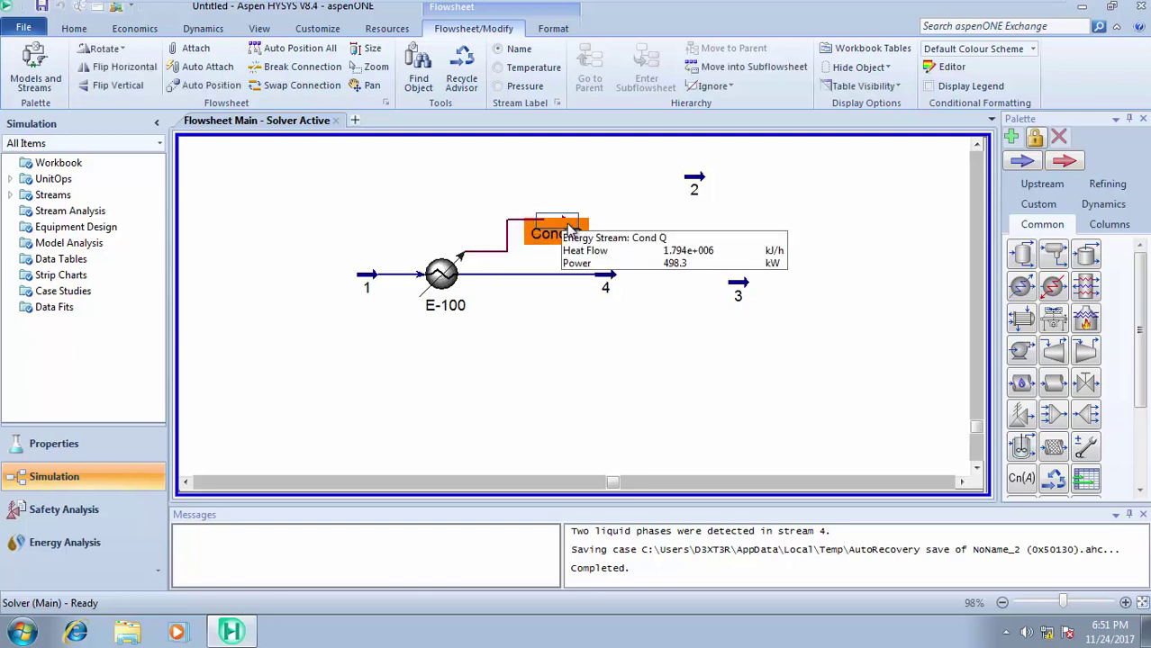
{"action": "left_click", "coordinate": [666, 233]}
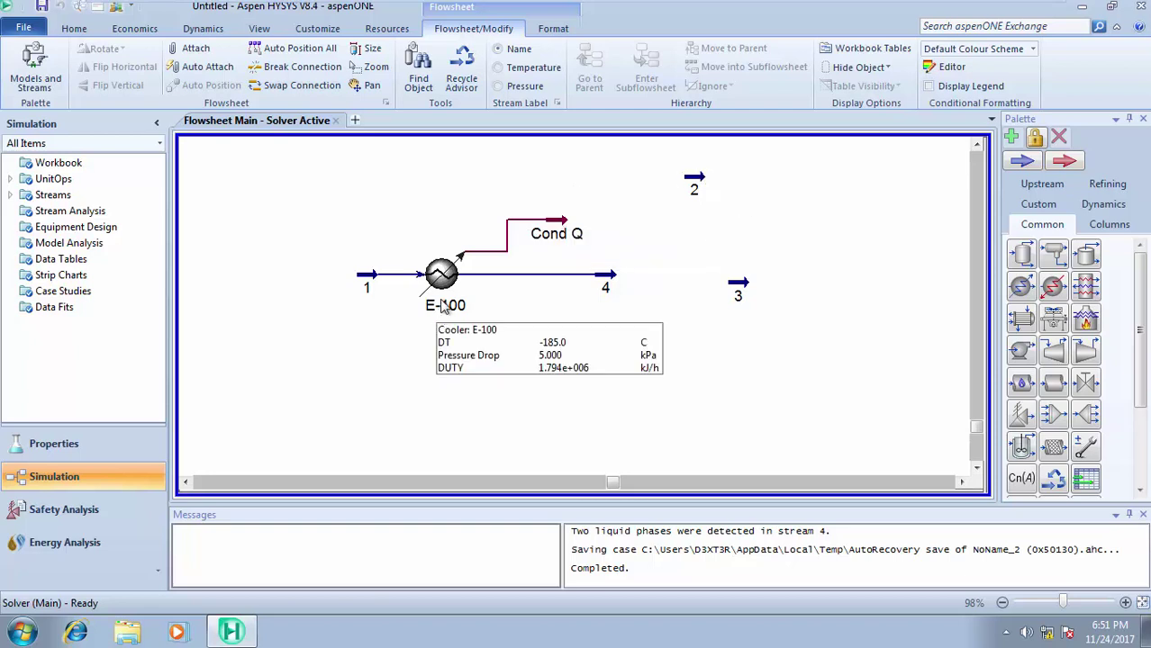
Reveal the VMware full-screen bar to leave the HYSYS session for the Windows desktop.
{"action": "mouse_move", "coordinate": [819, 4]}
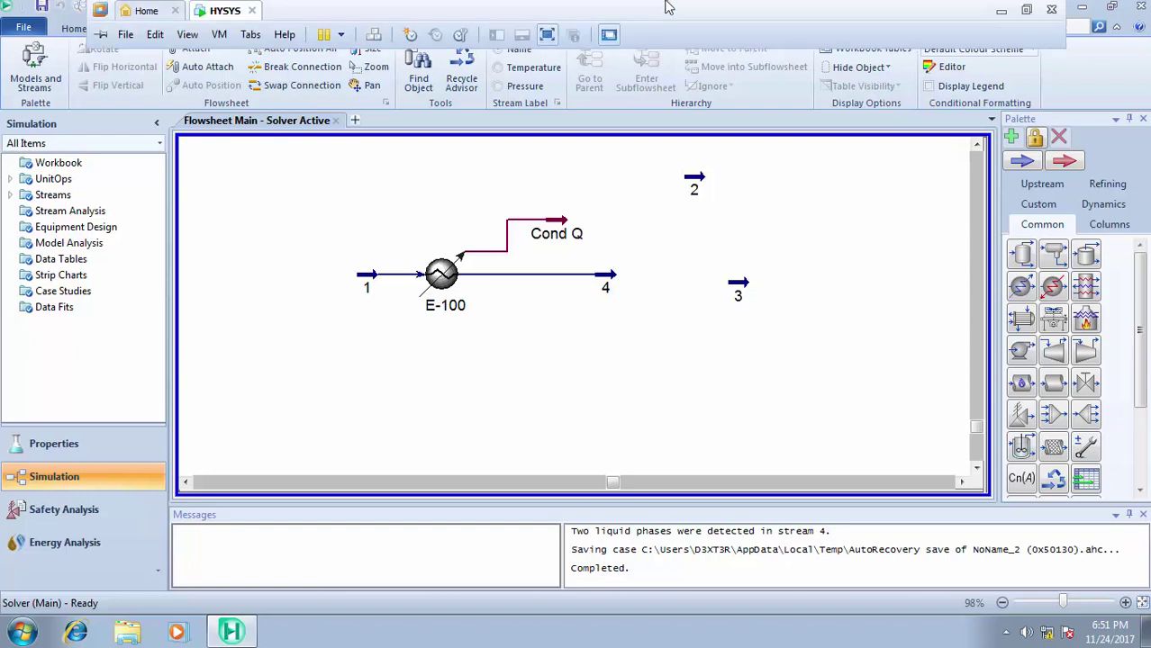